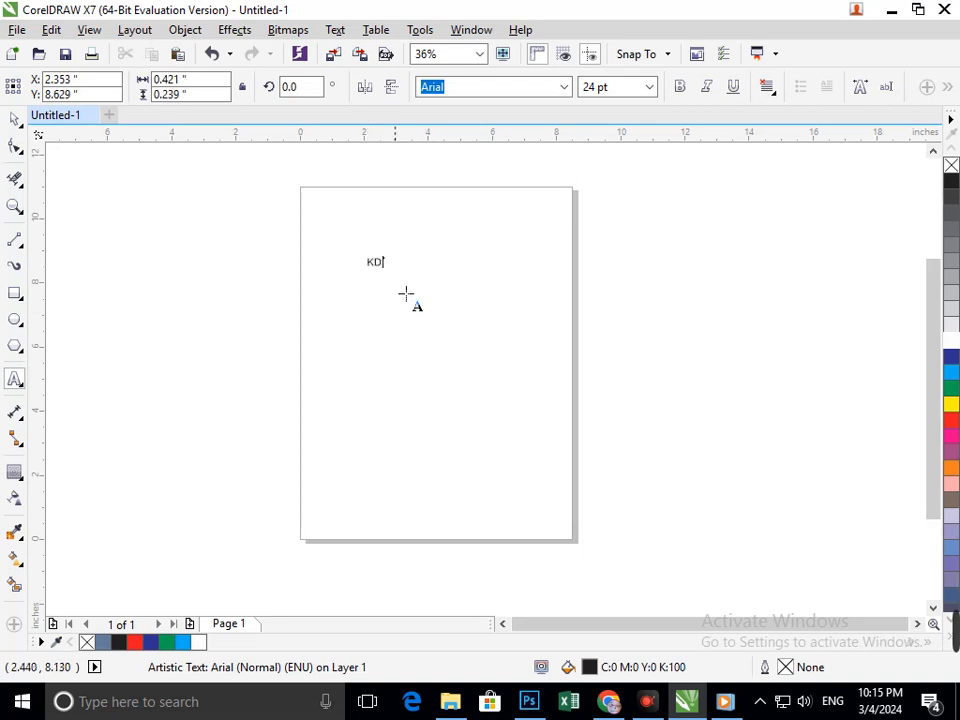
Enlarge the KD text to about 900 pt and move it down across the lower part of the page
{"action": "left_click_drag", "start_coordinate": [388, 274], "coordinate": [679, 428]}
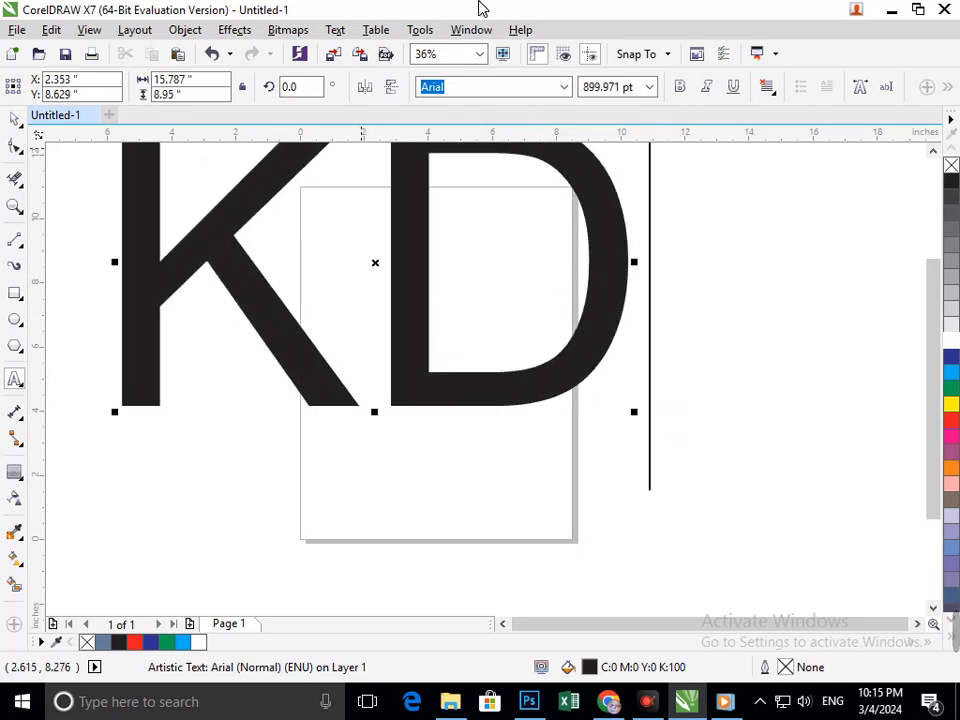
{"action": "left_click", "coordinate": [50, 168]}
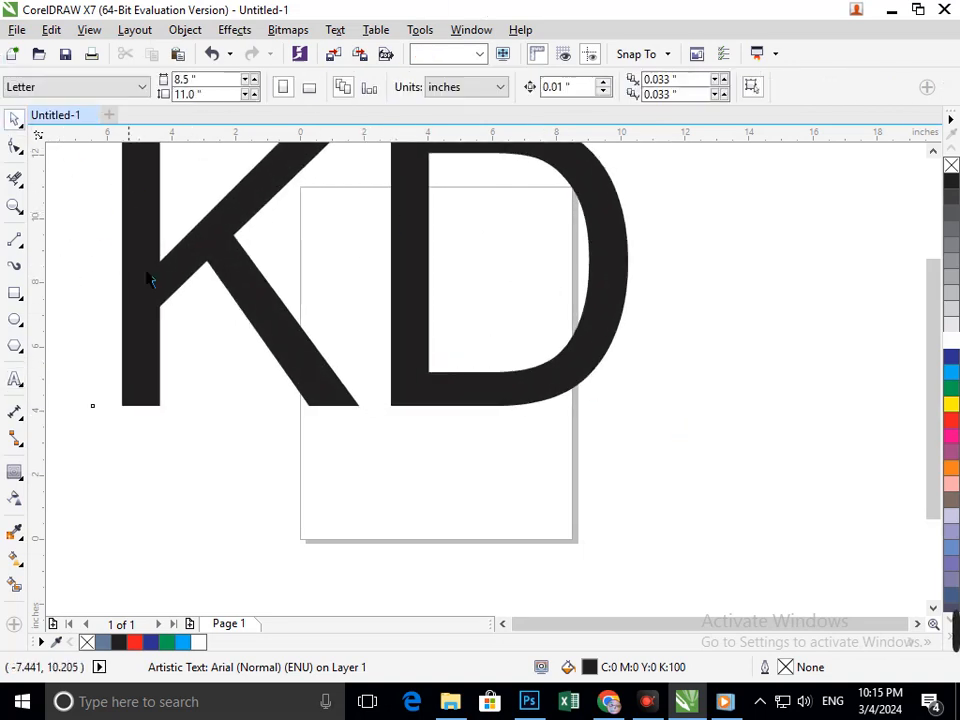
{"action": "left_click_drag", "start_coordinate": [150, 274], "coordinate": [287, 407]}
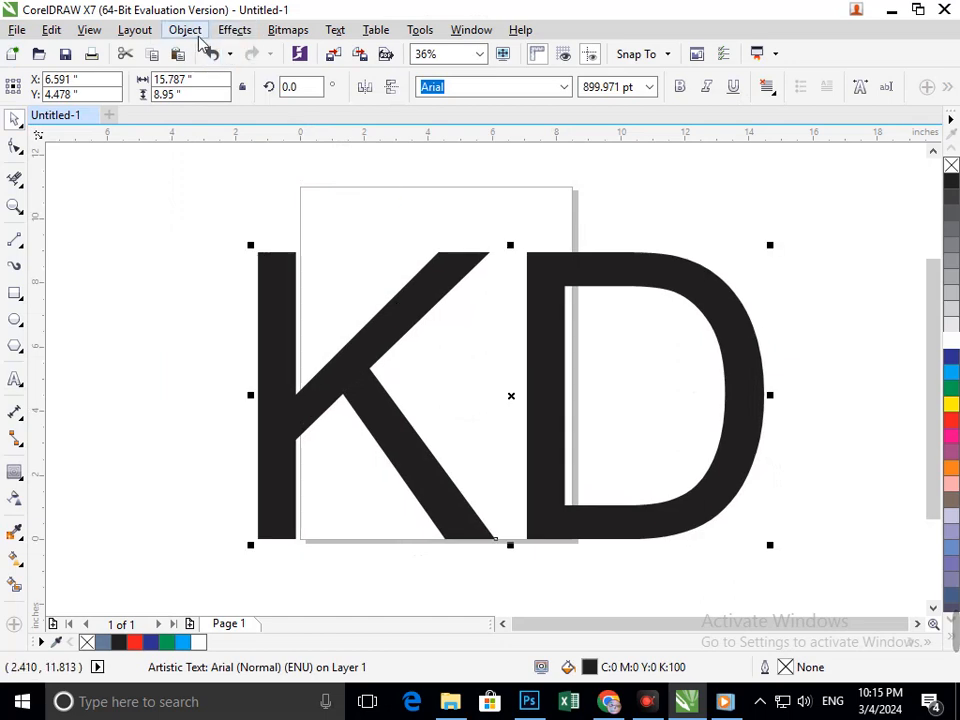
Break the KD text apart into single letters and move the K horizontally away from the D
{"action": "left_click", "coordinate": [190, 30]}
{"action": "left_click", "coordinate": [156, 289]}
{"action": "left_click_drag", "start_coordinate": [280, 401], "coordinate": [152, 401]}
{"action": "left_click_drag", "start_coordinate": [557, 444], "coordinate": [522, 448]}
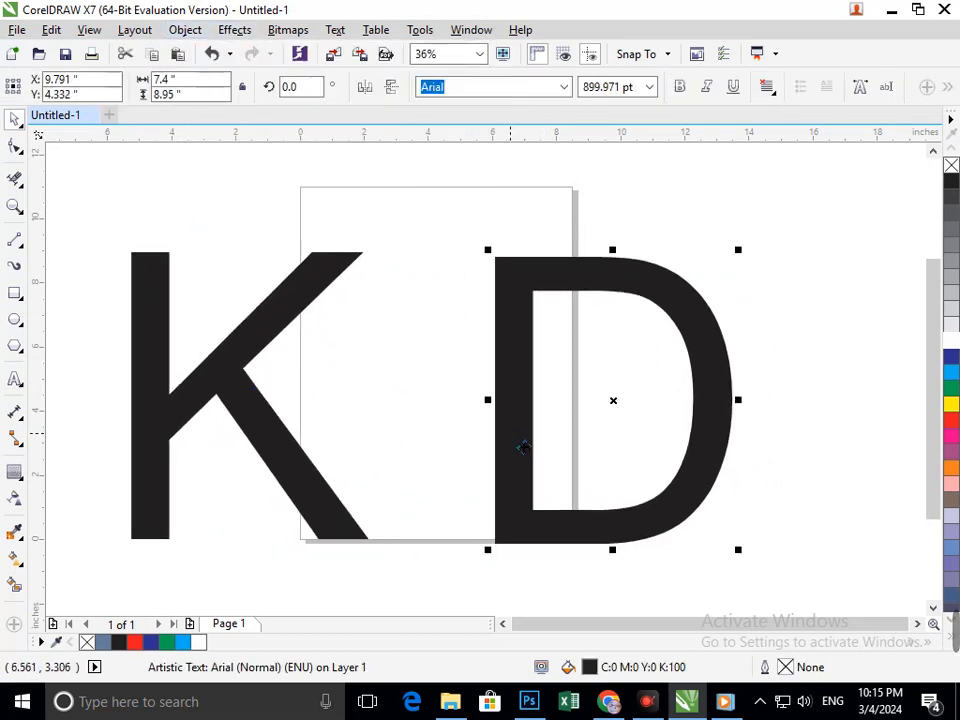
{"action": "key", "text": "ctrl+z"}
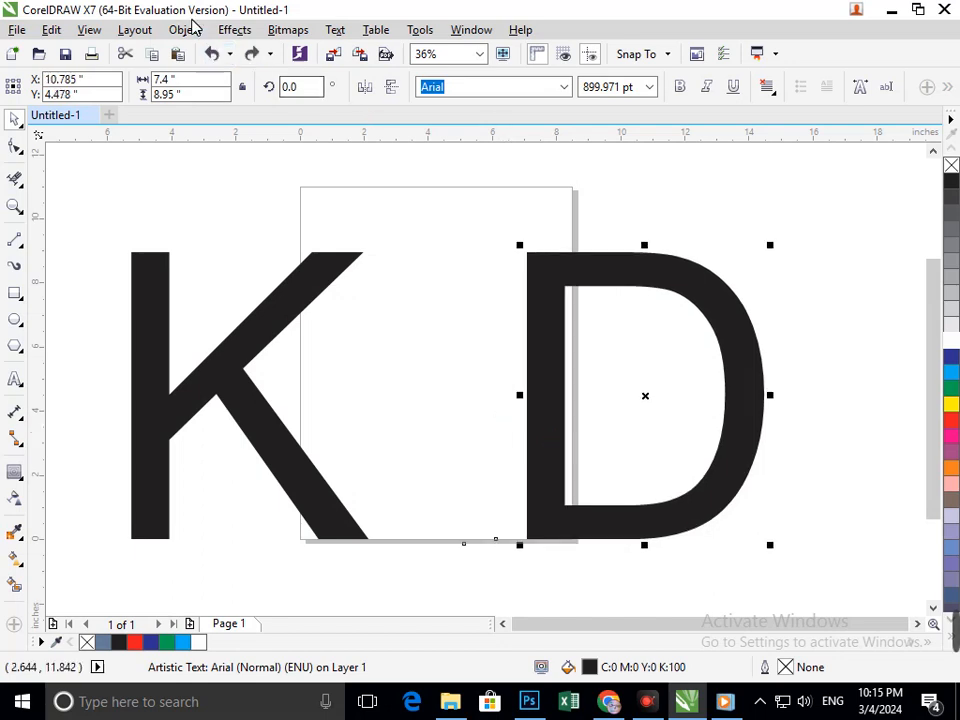
Convert the D to curves and pull the outer nodes of its straight edge toward the K to widen its stem
{"action": "left_click", "coordinate": [190, 29]}
{"action": "left_click", "coordinate": [238, 404]}
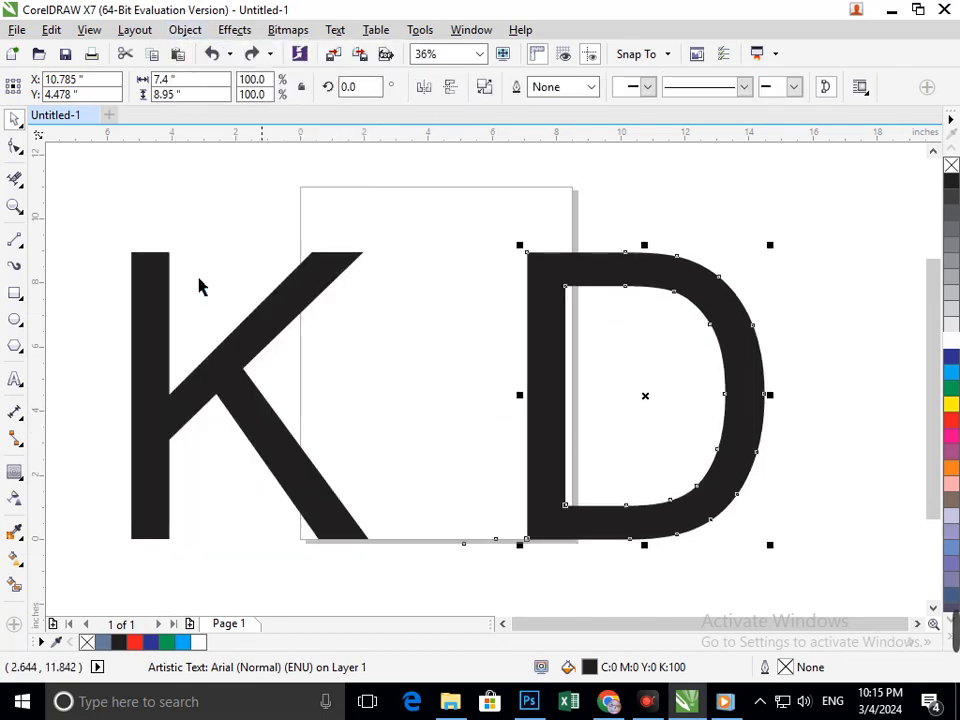
{"action": "left_click", "coordinate": [14, 147]}
{"action": "left_click_drag", "start_coordinate": [499, 240], "coordinate": [423, 559]}
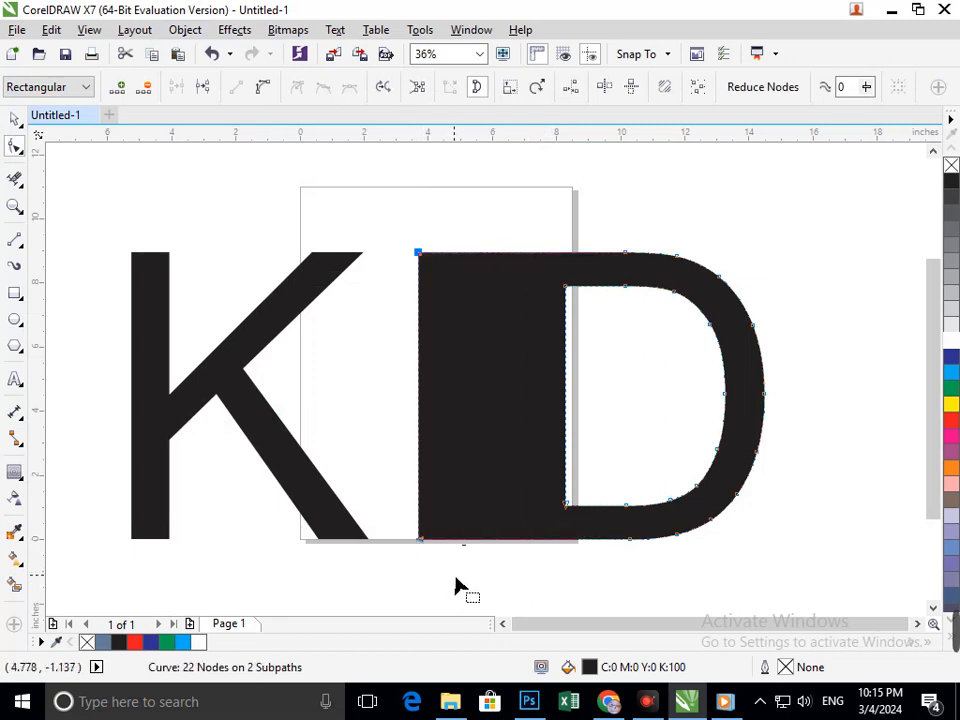
Move the K so its arms overlap the D's widened stem and fill the K with yellow
{"action": "left_click", "coordinate": [14, 119]}
{"action": "left_click_drag", "start_coordinate": [156, 444], "coordinate": [379, 463]}
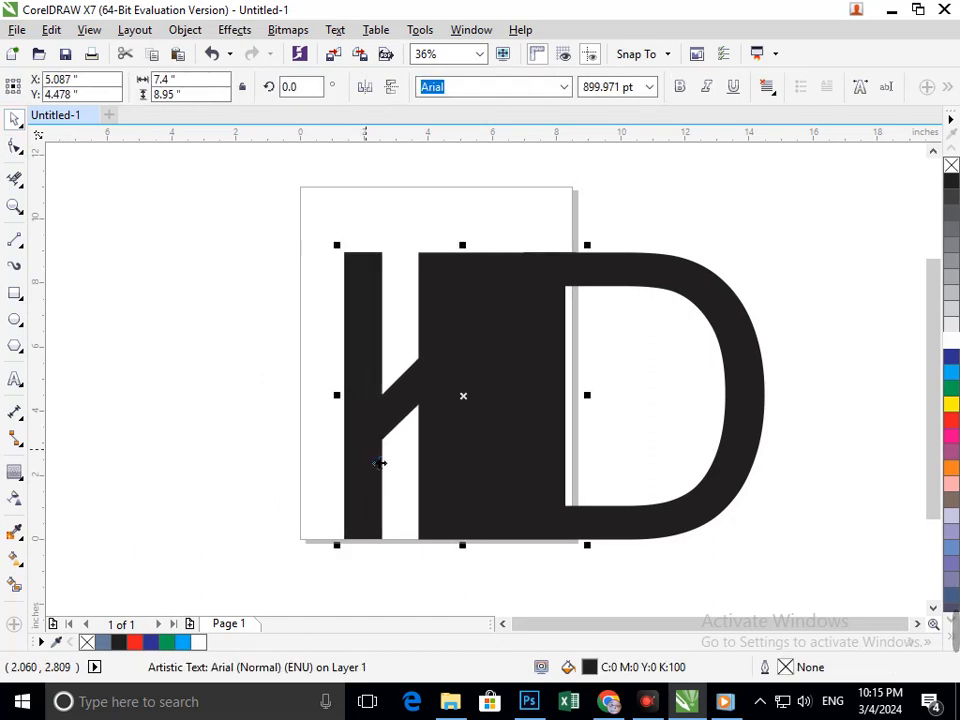
{"action": "left_click", "coordinate": [951, 404]}
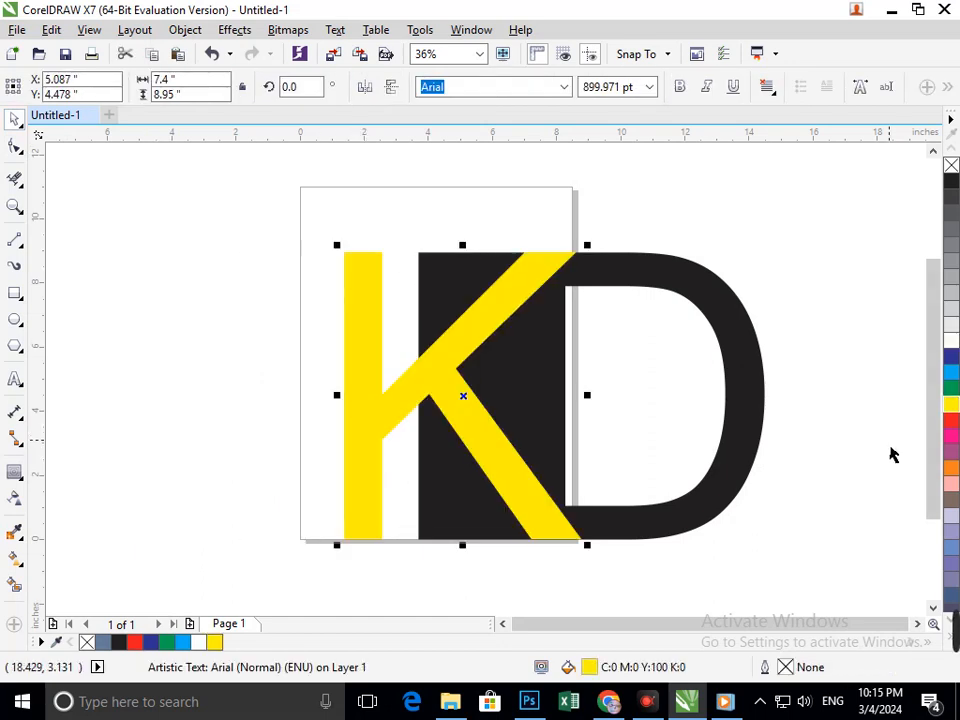
{"action": "left_click", "coordinate": [875, 465]}
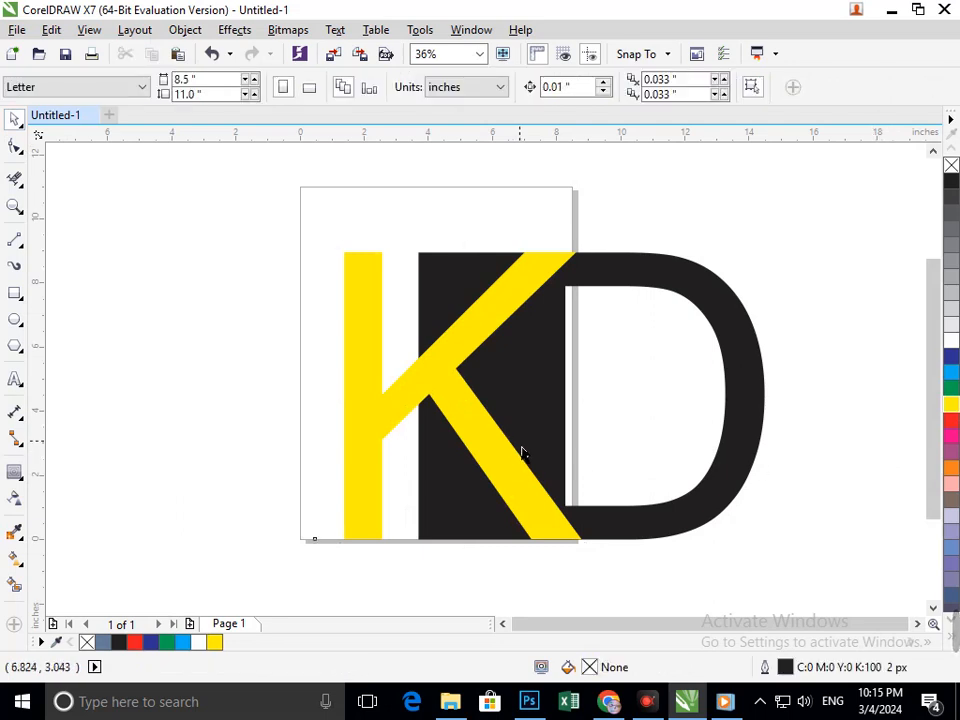
Narrow the D's stem by moving its outer edge nodes inward to about where the K's arms meet
{"action": "left_click", "coordinate": [531, 439]}
{"action": "left_click", "coordinate": [15, 147]}
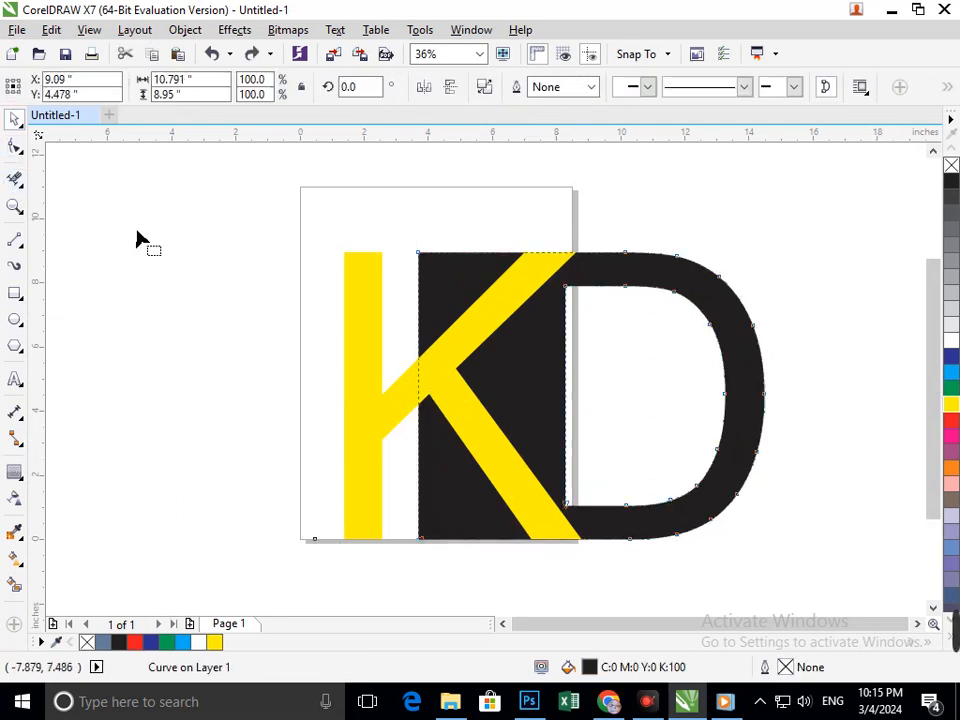
{"action": "left_click_drag", "start_coordinate": [398, 230], "coordinate": [446, 549]}
{"action": "key", "text": "ctrl+z"}
{"action": "left_click", "coordinate": [634, 431]}
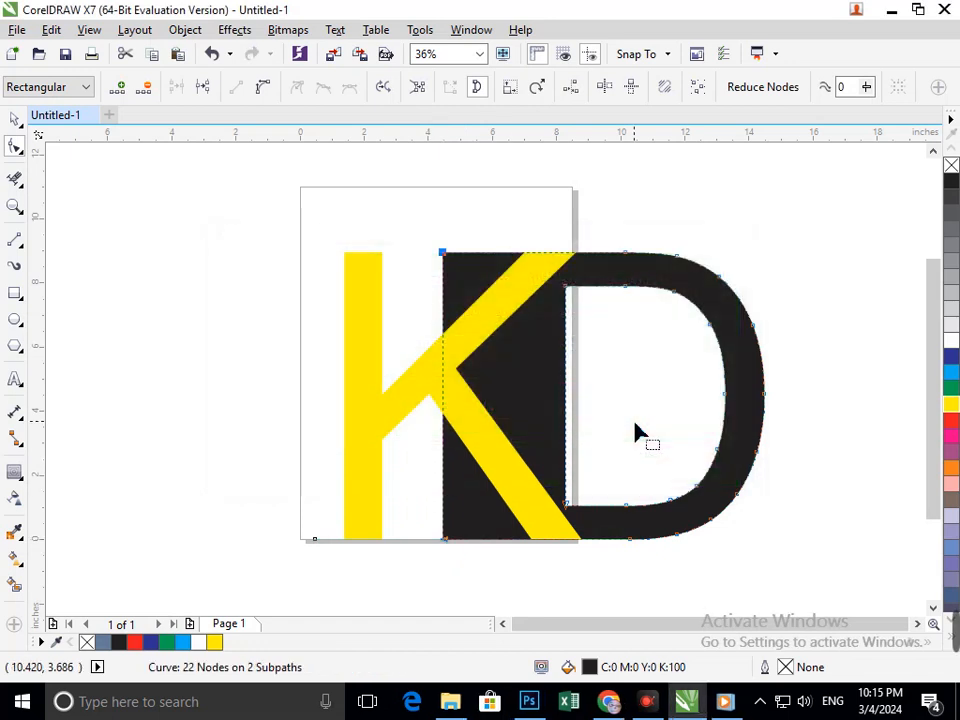
{"action": "left_click_drag", "start_coordinate": [412, 216], "coordinate": [465, 551]}
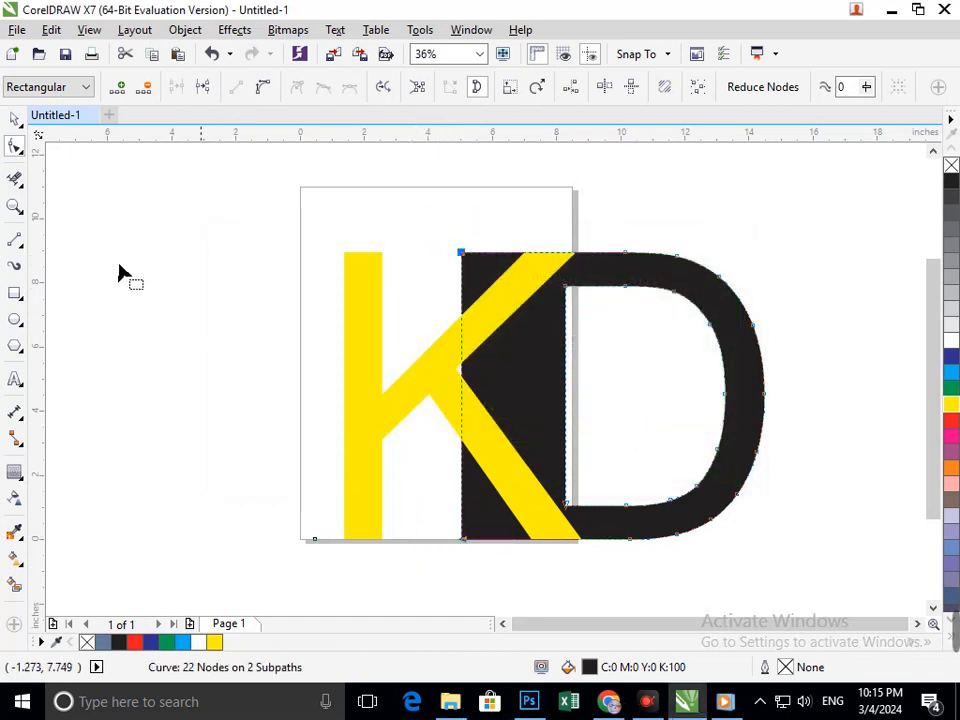
Convert the yellow K to curves
{"action": "left_click", "coordinate": [15, 120]}
{"action": "left_click", "coordinate": [360, 430]}
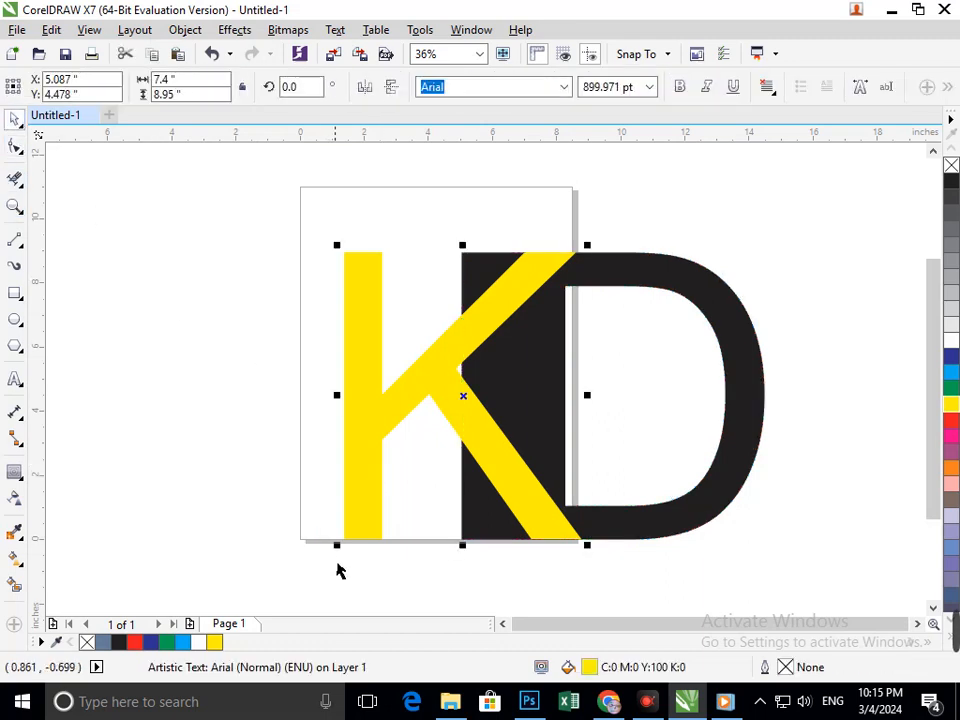
{"action": "left_click_drag", "start_coordinate": [336, 545], "coordinate": [367, 558]}
{"action": "key", "text": "ctrl+z"}
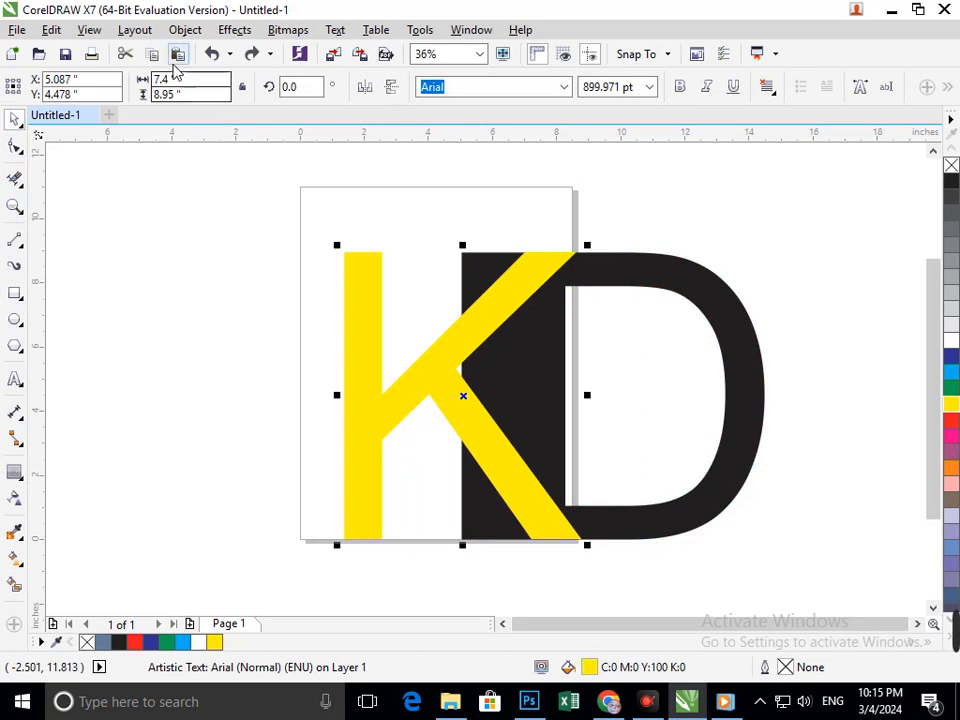
{"action": "left_click", "coordinate": [185, 30]}
{"action": "left_click", "coordinate": [260, 424]}
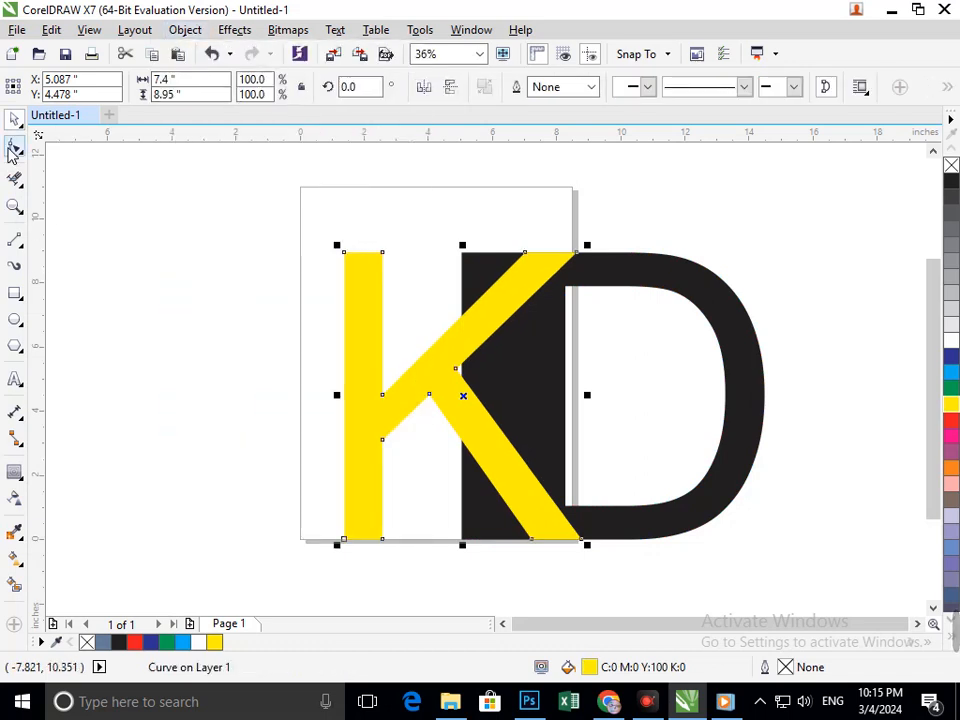
Try to shift the nodes of the K's stem closer to the D
{"action": "left_click", "coordinate": [15, 146]}
{"action": "left_click_drag", "start_coordinate": [304, 241], "coordinate": [460, 578]}
{"action": "left_click_drag", "start_coordinate": [391, 541], "coordinate": [441, 541]}
{"action": "key", "text": "ctrl+z"}
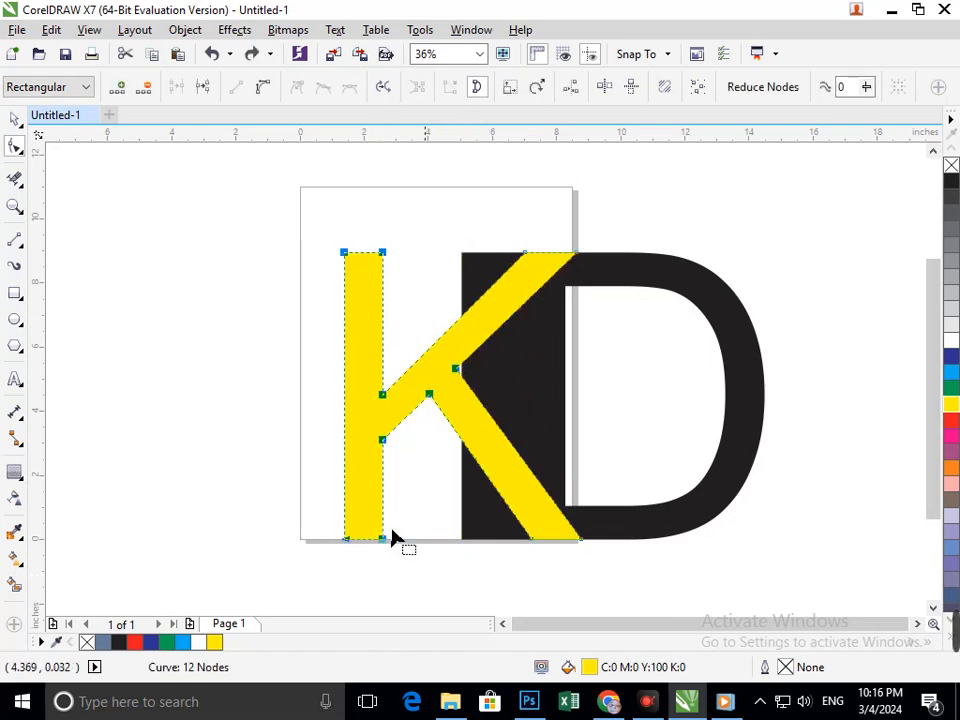
{"action": "scroll", "coordinate": [433, 585], "scroll_direction": "down", "scroll_amount": 1}
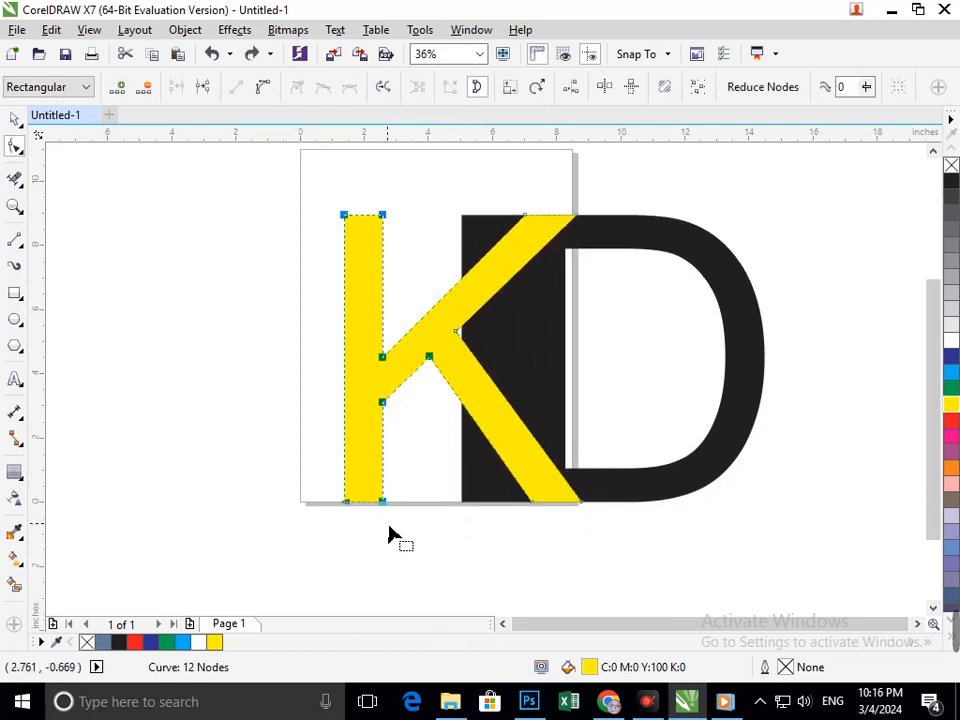
{"action": "left_click_drag", "start_coordinate": [395, 507], "coordinate": [447, 497]}
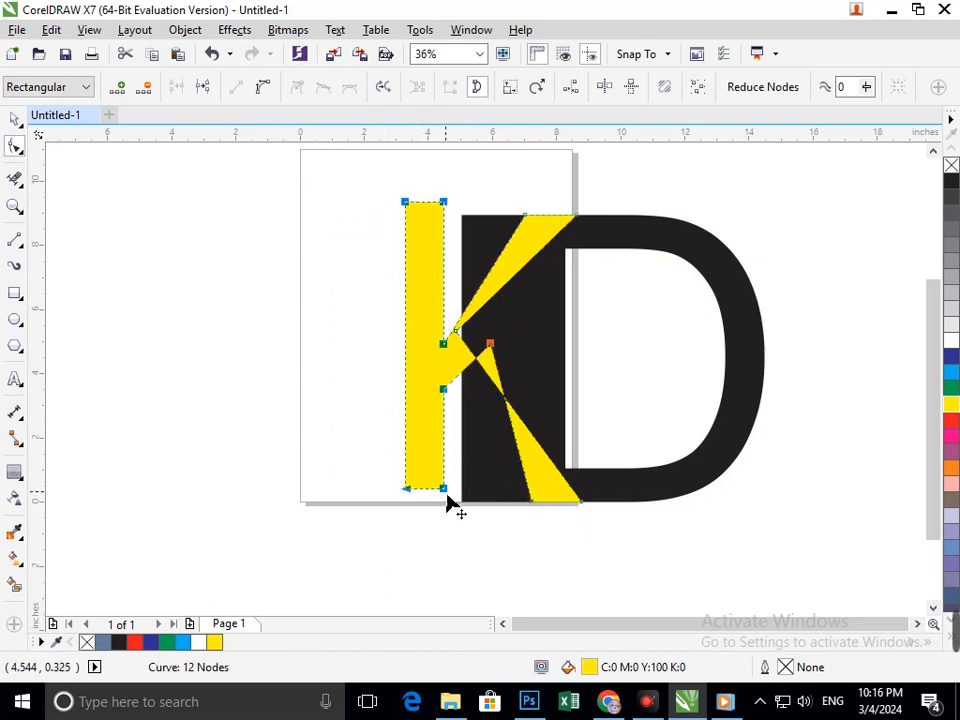
{"action": "key", "text": "ctrl+z"}
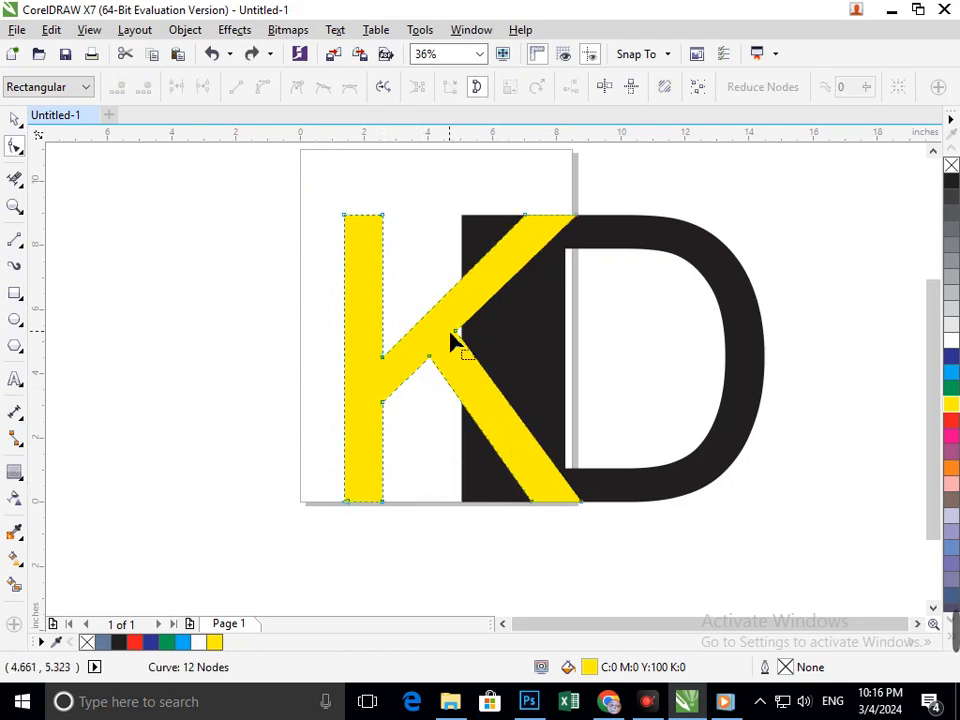
Try to reshape the K by moving the two inner nodes where its arms meet down toward the D
{"action": "left_click_drag", "start_coordinate": [453, 333], "coordinate": [497, 386]}
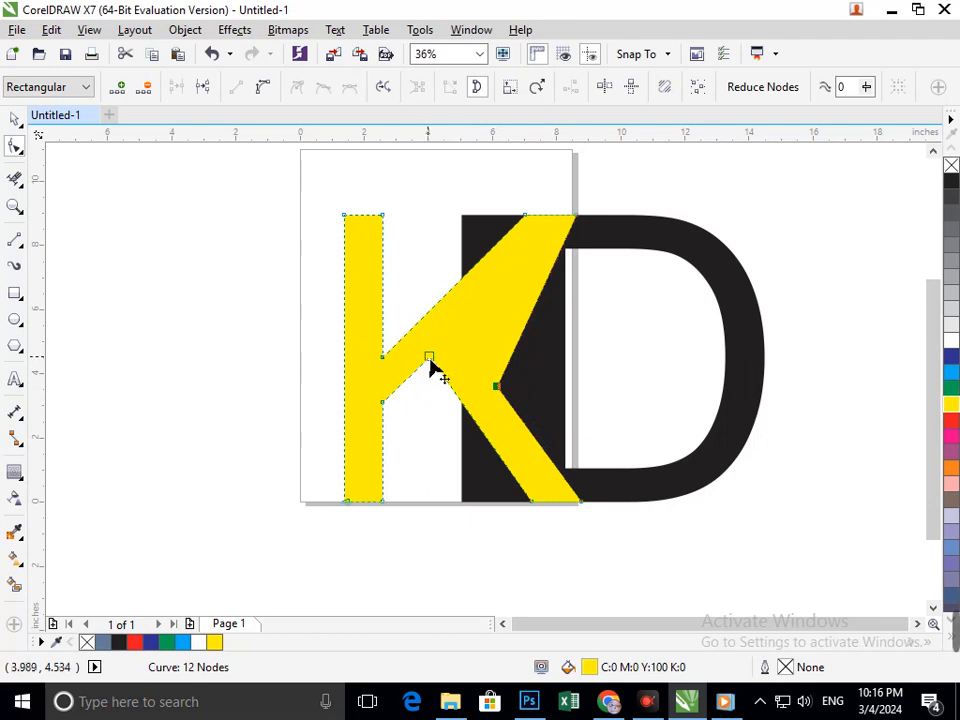
{"action": "left_click_drag", "start_coordinate": [429, 360], "coordinate": [471, 414]}
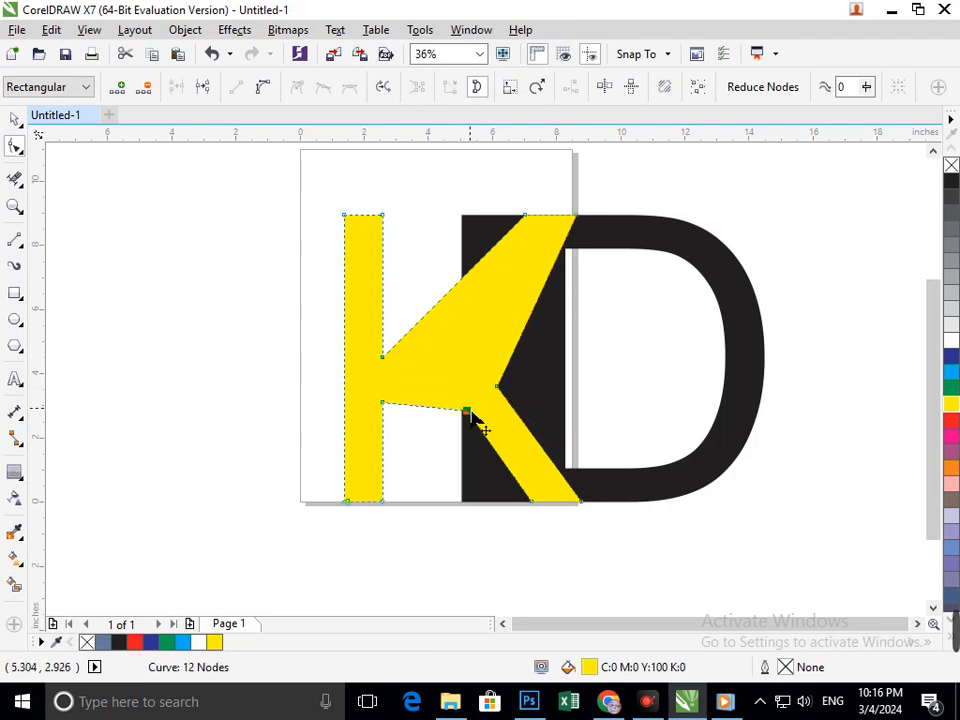
{"action": "key", "text": "ctrl+z"}
{"action": "key", "text": "ctrl+z"}
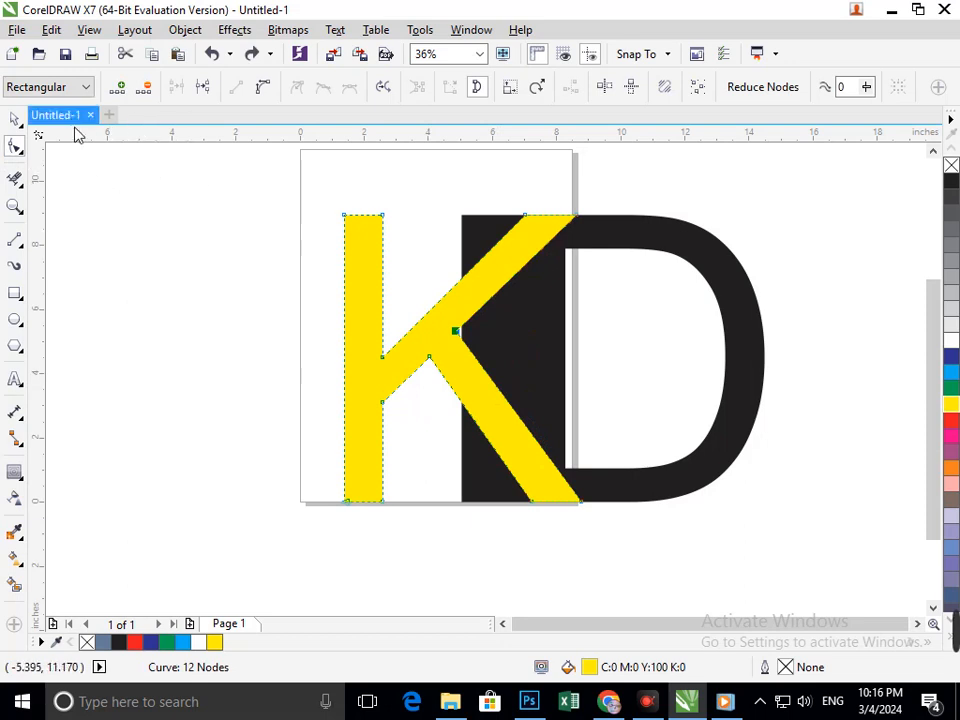
Try moving the D slightly lower and stretching it horizontally toward the K's stem, undoing each change
{"action": "left_click", "coordinate": [16, 120]}
{"action": "left_click", "coordinate": [175, 343]}
{"action": "left_click_drag", "start_coordinate": [539, 397], "coordinate": [527, 414]}
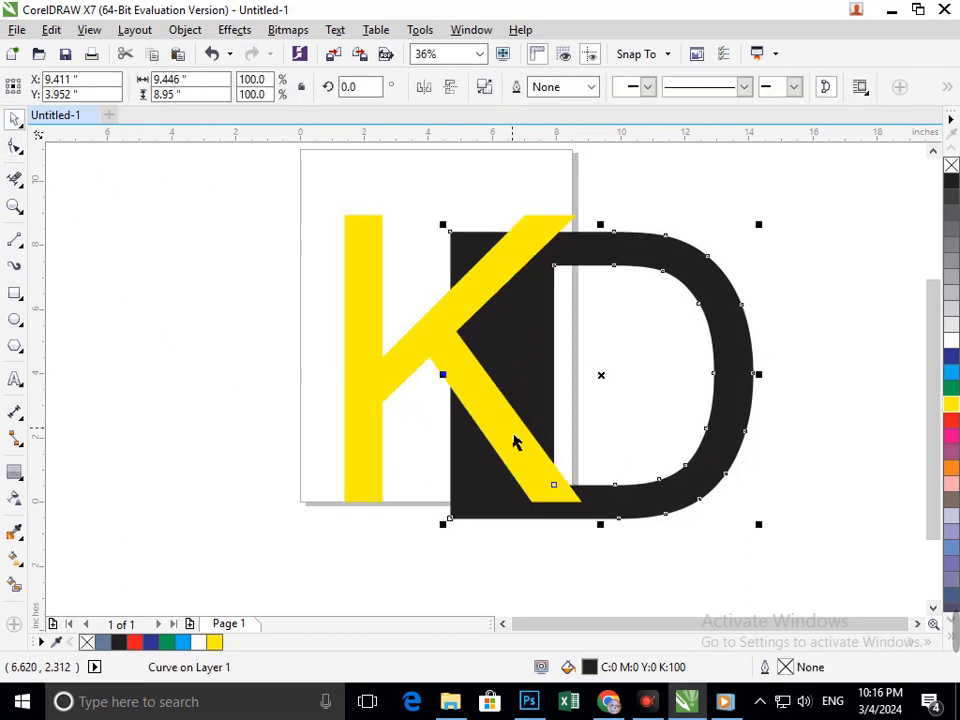
{"action": "key", "text": "ctrl+z"}
{"action": "left_click_drag", "start_coordinate": [455, 358], "coordinate": [383, 375]}
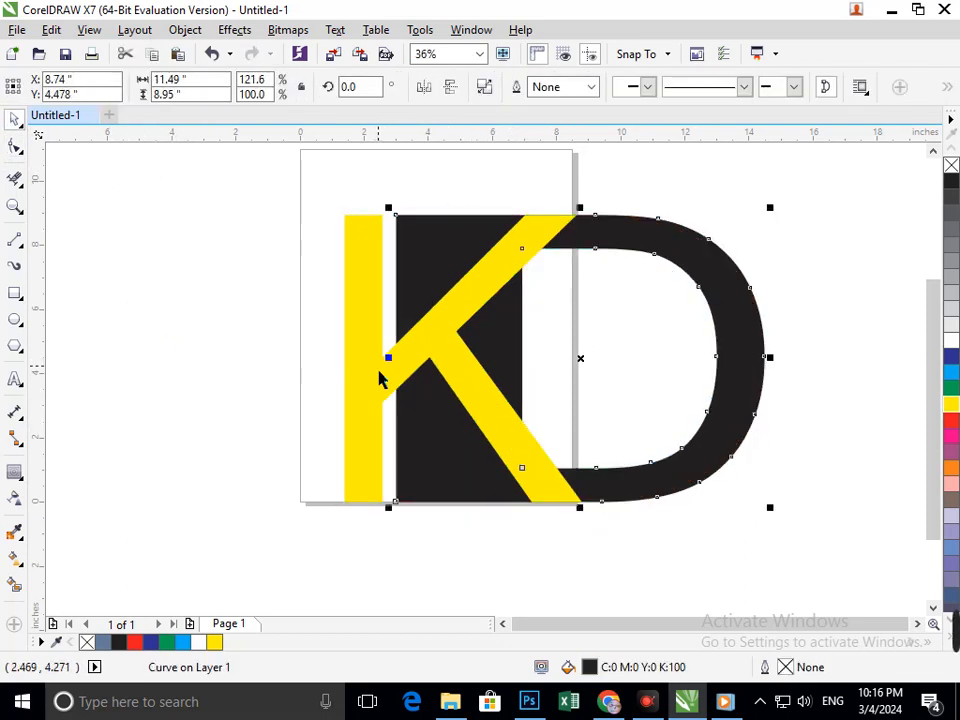
{"action": "key", "text": "ctrl+z"}
Move the outer nodes of the D's straight edge close to the K's stem, leaving a narrow gap
{"action": "left_click", "coordinate": [16, 147]}
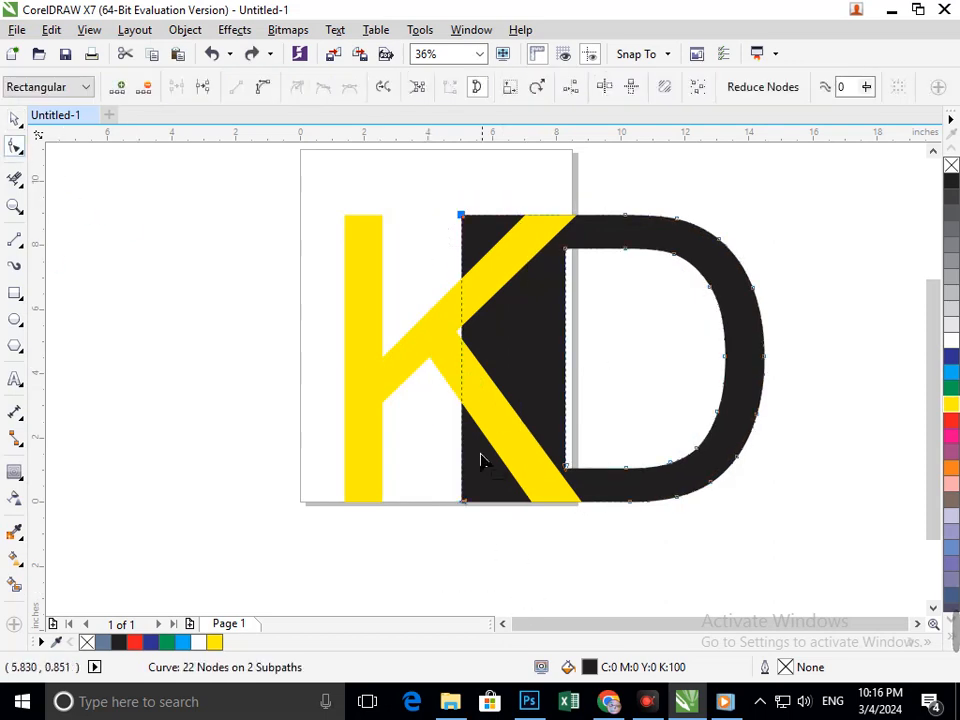
{"action": "left_click", "coordinate": [15, 119]}
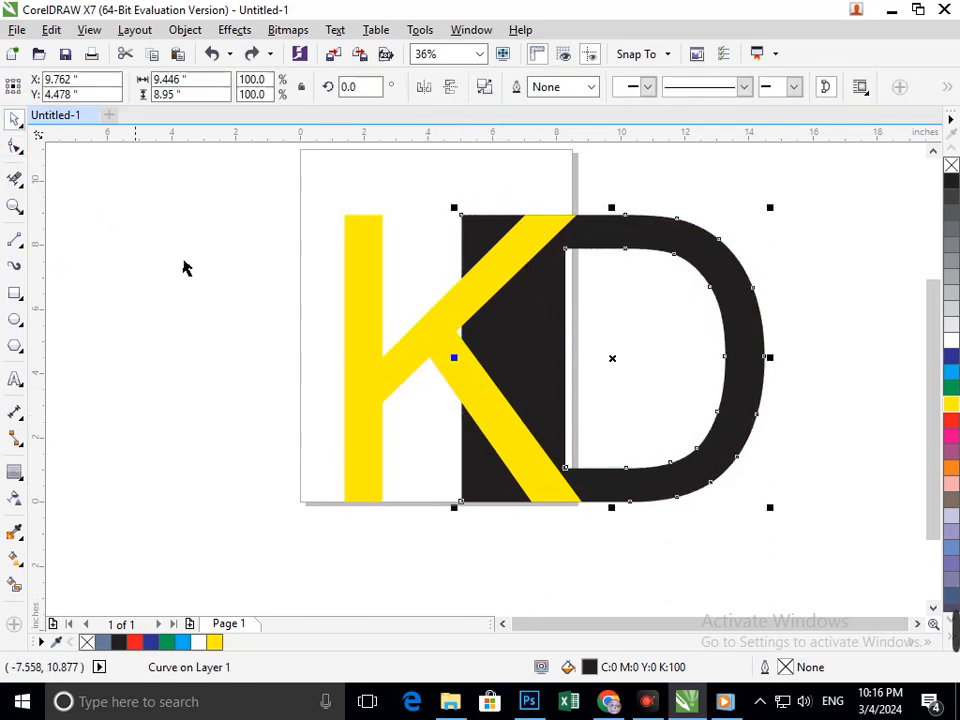
{"action": "left_click", "coordinate": [16, 147]}
{"action": "left_click_drag", "start_coordinate": [407, 178], "coordinate": [477, 440]}
{"action": "left_click_drag", "start_coordinate": [466, 508], "coordinate": [413, 512]}
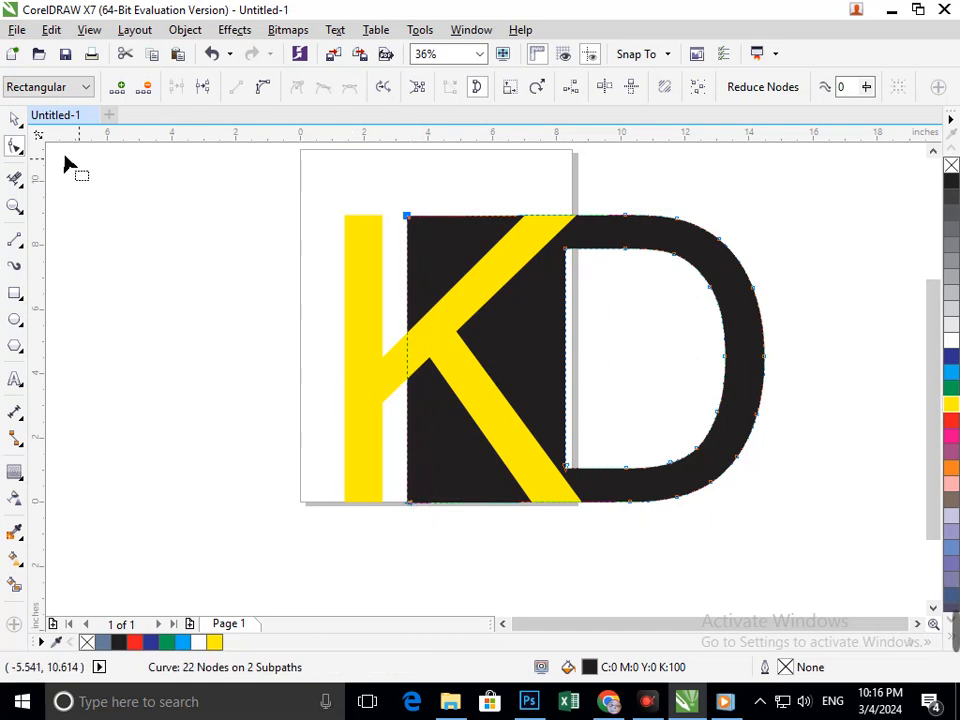
Try to move the yellow K farther off the D
{"action": "left_click", "coordinate": [15, 119]}
{"action": "left_click_drag", "start_coordinate": [352, 466], "coordinate": [270, 470]}
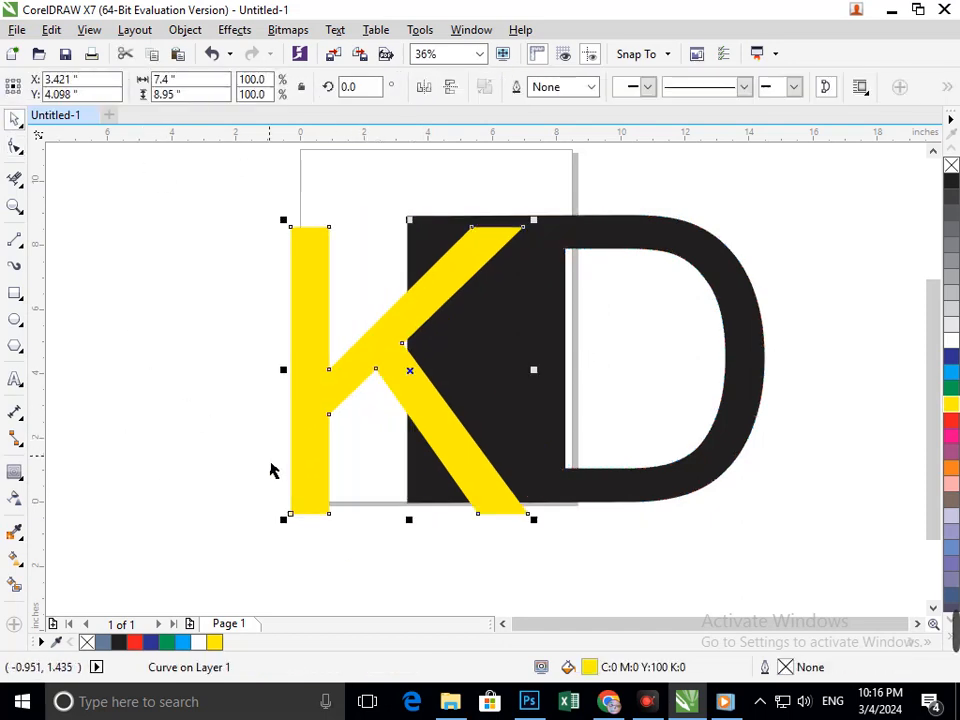
{"action": "key", "text": "ctrl+z"}
Try to shift the D's outer edge nodes slightly closer to the K's stem
{"action": "left_click", "coordinate": [441, 470]}
{"action": "left_click", "coordinate": [15, 146]}
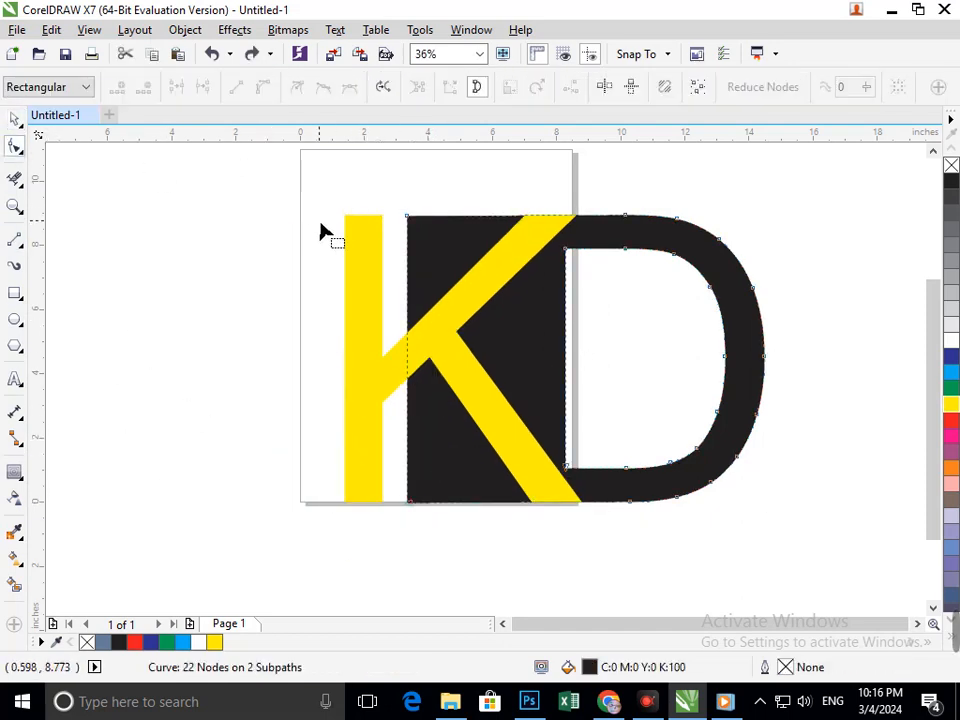
{"action": "left_click_drag", "start_coordinate": [395, 208], "coordinate": [397, 508]}
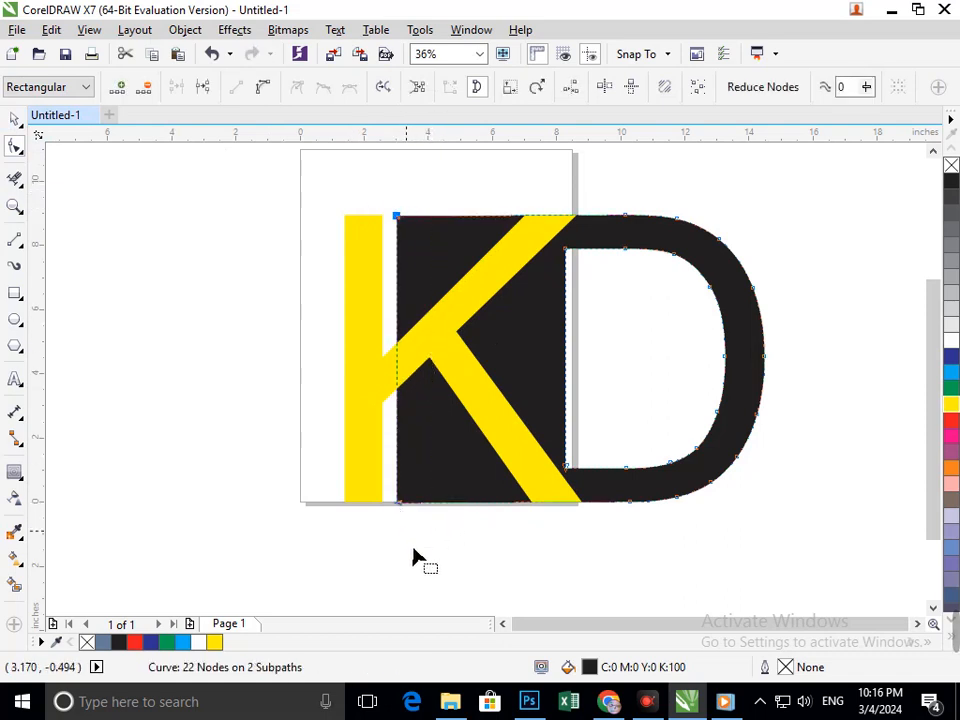
{"action": "key", "text": "ctrl+z"}
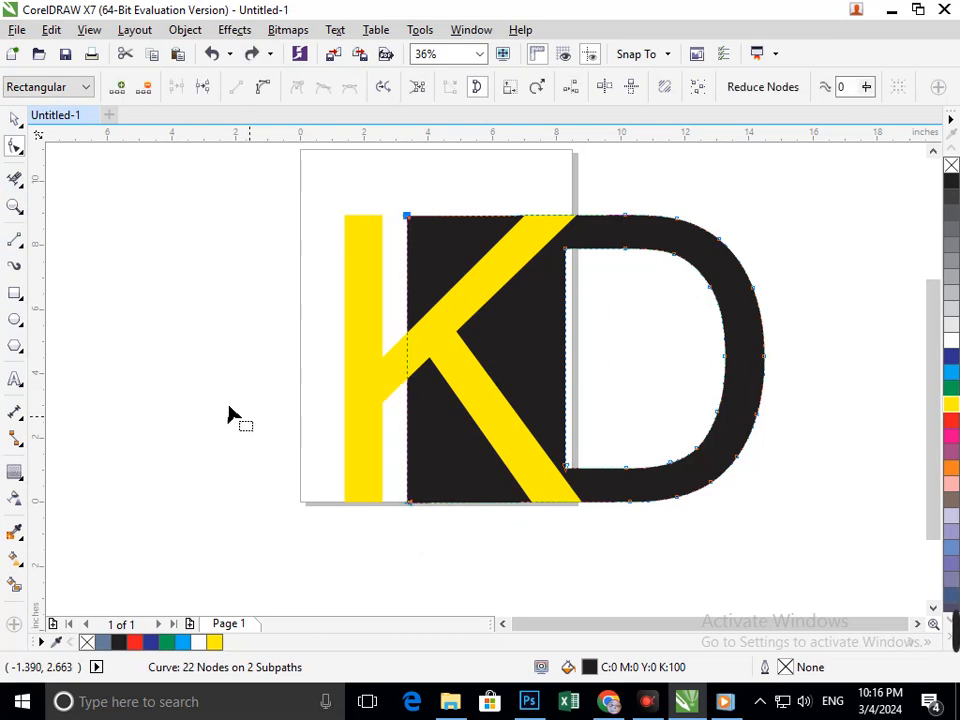
Trim the black D with the shape of the yellow K
{"action": "left_click", "coordinate": [14, 117]}
{"action": "left_click", "coordinate": [334, 435]}
{"action": "left_click_drag", "start_coordinate": [356, 454], "coordinate": [280, 467]}
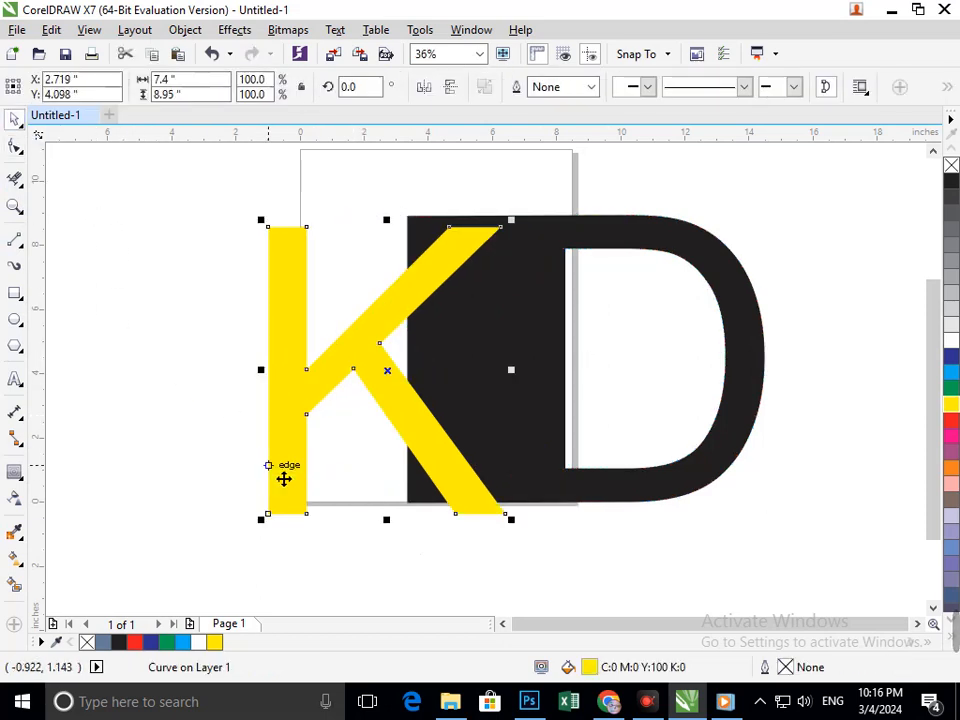
{"action": "key", "text": "ctrl+z"}
{"action": "left_click", "coordinate": [664, 491], "text": "shift"}
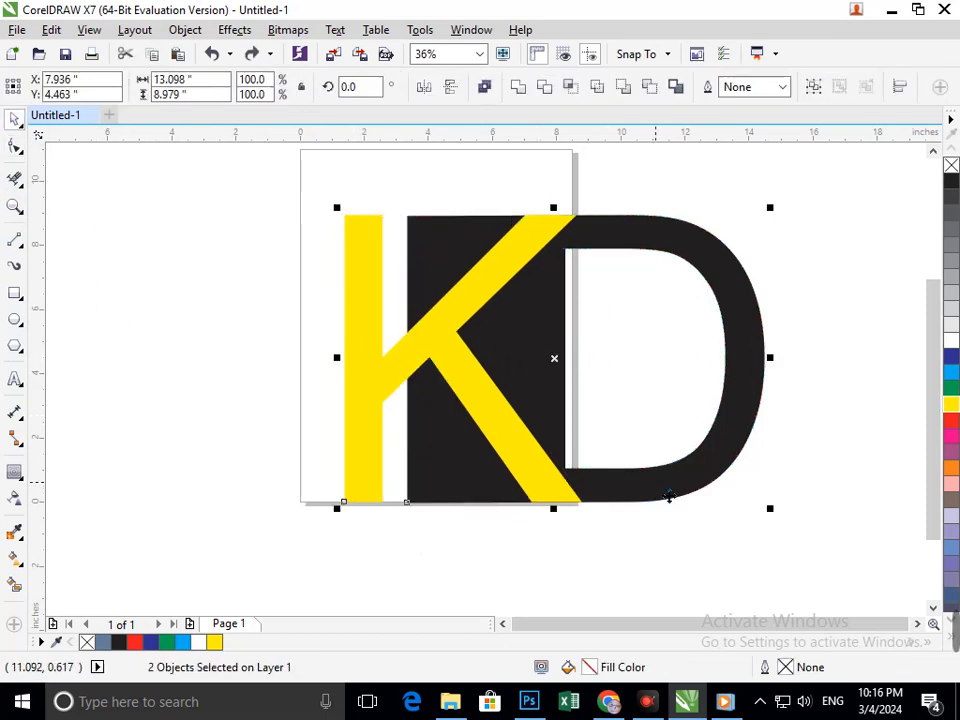
{"action": "left_click", "coordinate": [546, 88]}
Move the yellow K off the trimmed D and delete it
{"action": "left_click", "coordinate": [362, 388]}
{"action": "left_click_drag", "start_coordinate": [395, 390], "coordinate": [298, 392]}
{"action": "key", "text": "Delete"}
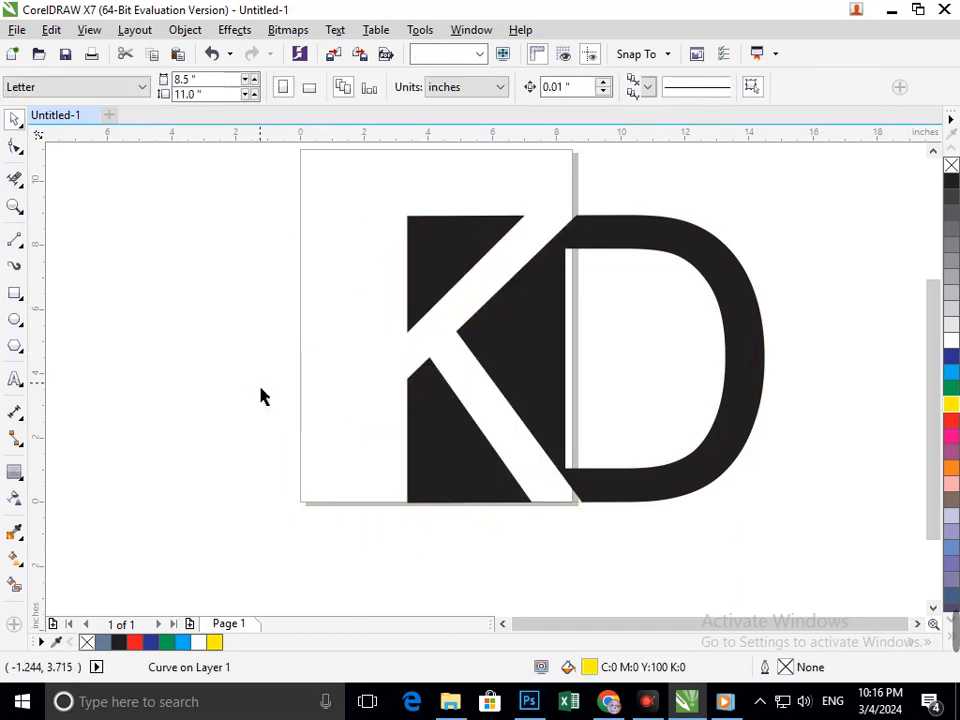
Move the trimmed KD logo off the page into the empty canvas beside it and check the cut-out shape
{"action": "left_click_drag", "start_coordinate": [480, 300], "coordinate": [621, 446]}
{"action": "scroll", "coordinate": [621, 446], "scroll_direction": "down", "scroll_amount": 4}
{"action": "scroll", "coordinate": [565, 458], "scroll_direction": "up", "scroll_amount": 2}
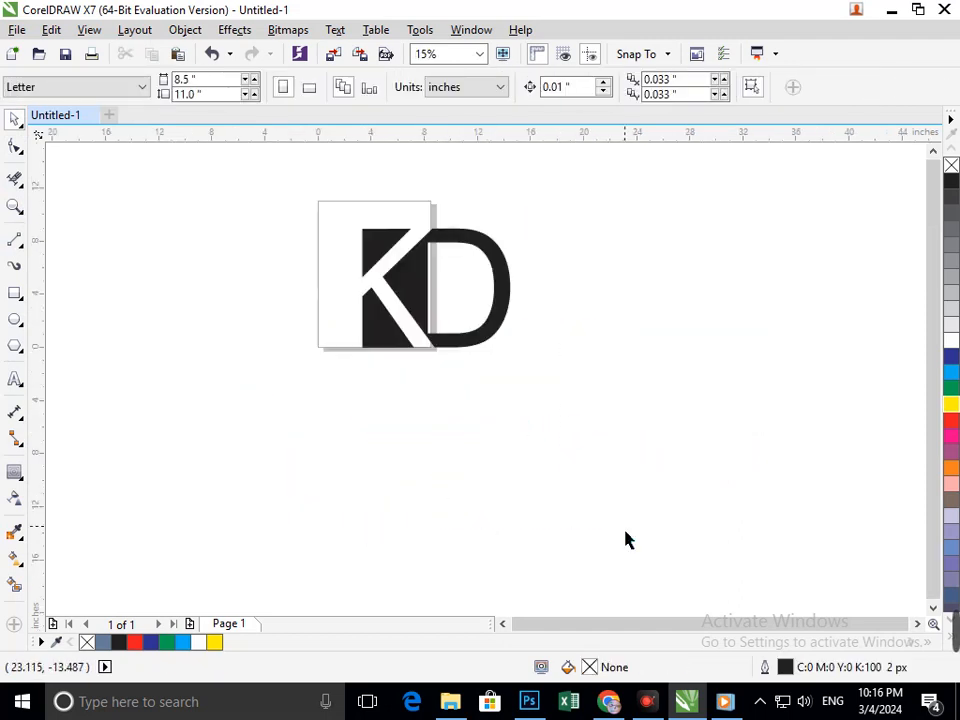
{"action": "left_click_drag", "start_coordinate": [332, 207], "coordinate": [536, 398]}
{"action": "scroll", "coordinate": [440, 345], "scroll_direction": "down", "scroll_amount": 4}
{"action": "scroll", "coordinate": [541, 409], "scroll_direction": "up", "scroll_amount": 5}
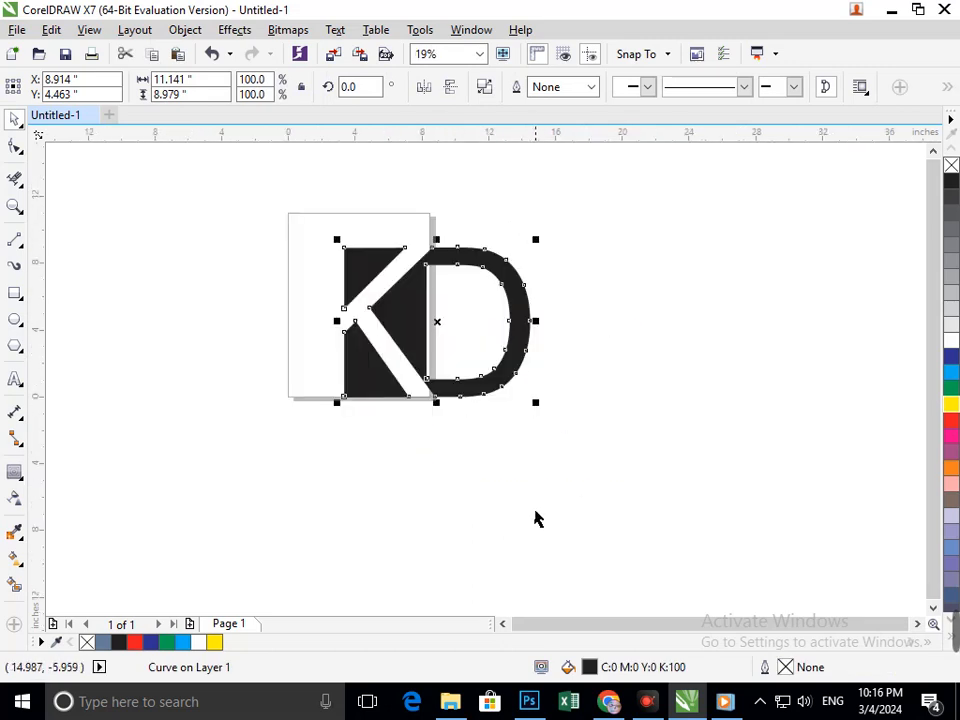
{"action": "left_click", "coordinate": [491, 504]}
{"action": "left_click_drag", "start_coordinate": [423, 355], "coordinate": [627, 352]}
{"action": "key", "text": "ctrl+z"}
{"action": "left_click", "coordinate": [755, 400]}
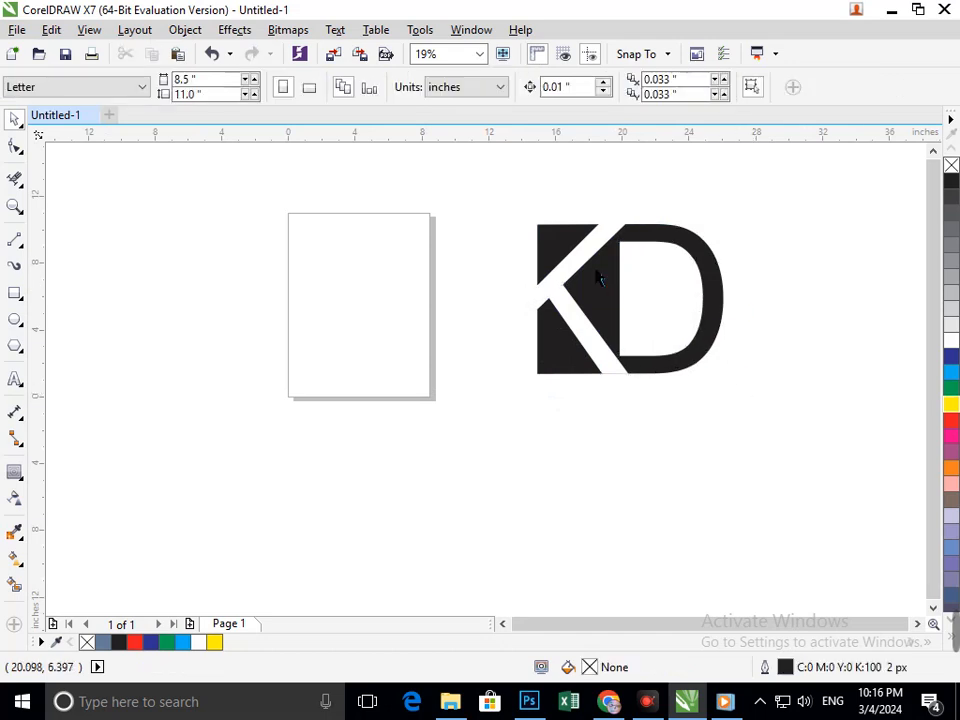
{"action": "left_click_drag", "start_coordinate": [580, 314], "coordinate": [731, 390]}
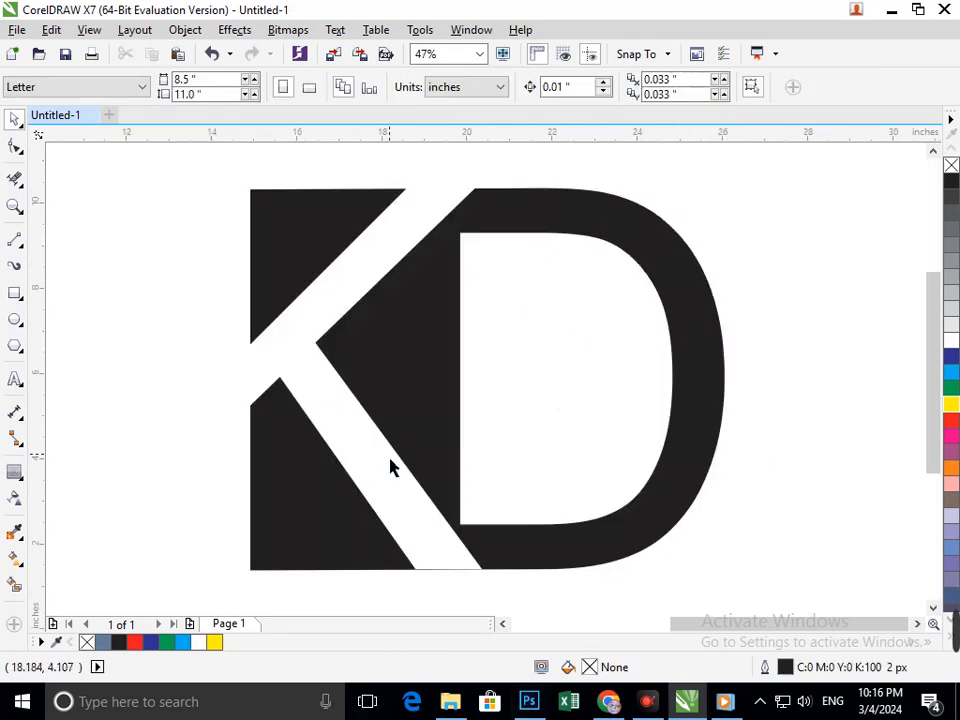
{"action": "key", "text": "F3"}
{"action": "left_click_drag", "start_coordinate": [478, 200], "coordinate": [820, 463]}
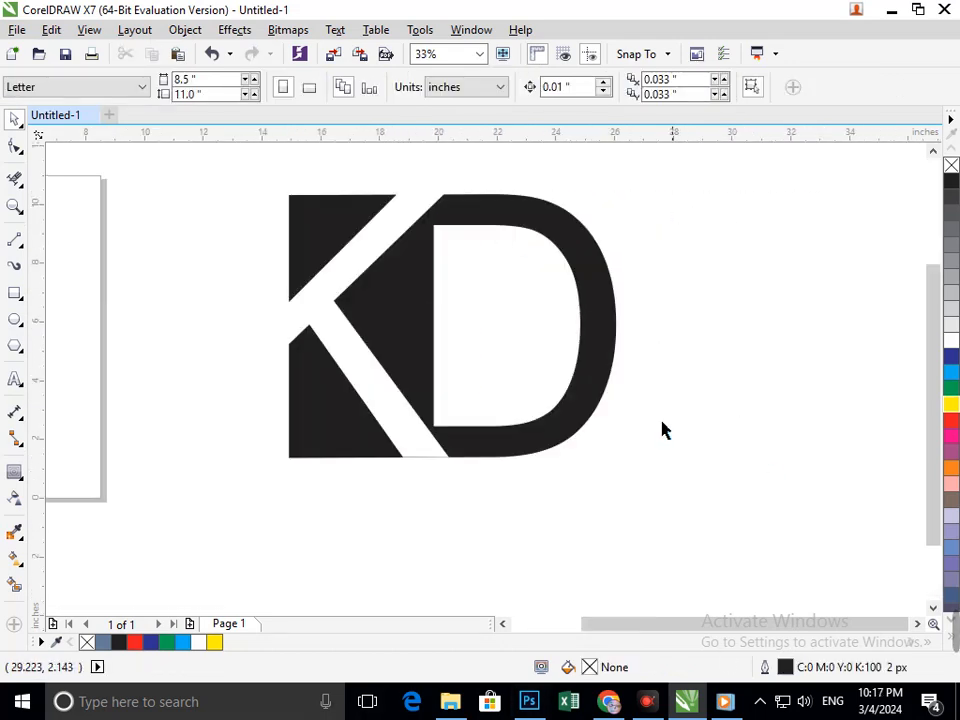
{"action": "key", "text": "F3"}
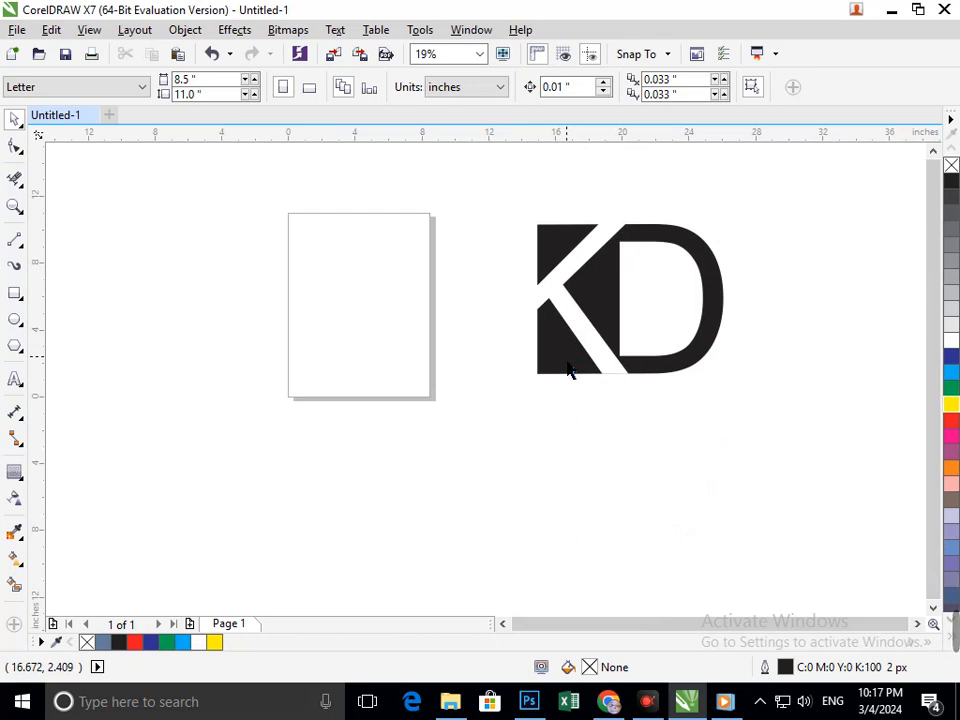
Undo the logo's move and the yellow K's deletion and move, restoring the K to its place over the D
{"action": "key", "text": "ctrl+z"}
{"action": "key", "text": "ctrl+z"}
{"action": "key", "text": "ctrl+z"}
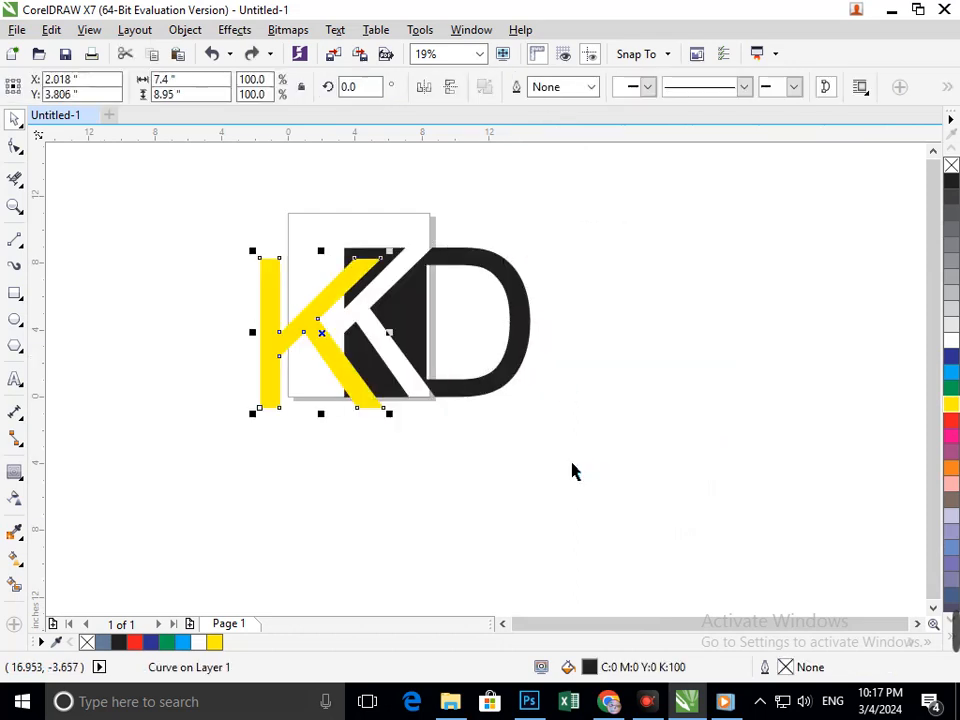
{"action": "left_click", "coordinate": [393, 502]}
{"action": "left_click_drag", "start_coordinate": [352, 377], "coordinate": [307, 406]}
{"action": "key", "text": "ctrl+z"}
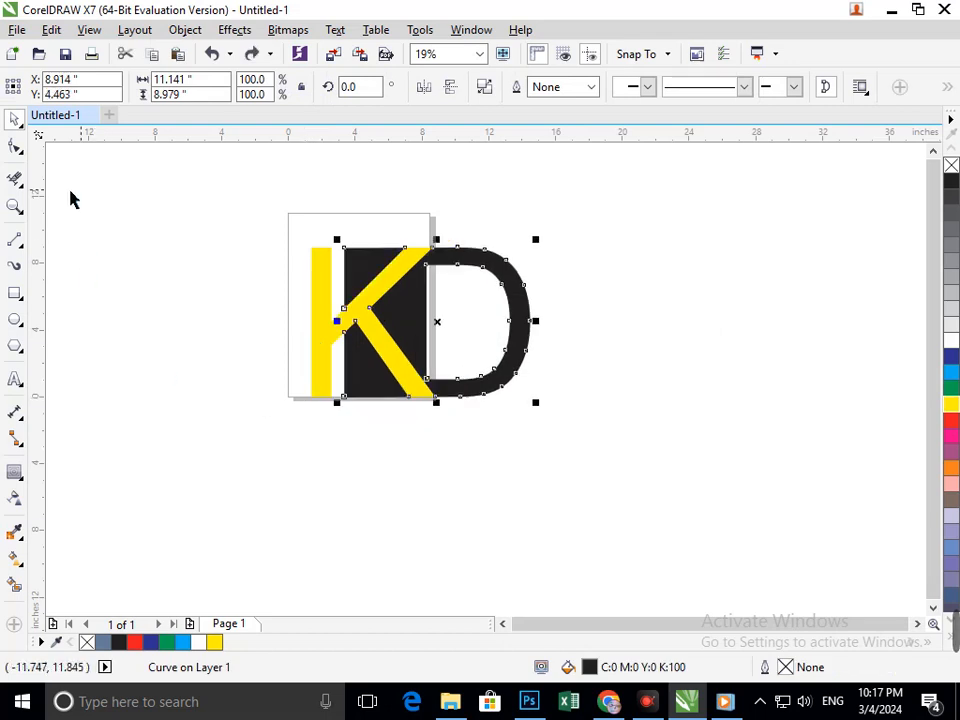
Try to shift the trimmed D's outer stem corner nodes toward the yellow K's stem
{"action": "left_click", "coordinate": [15, 147]}
{"action": "left_click_drag", "start_coordinate": [341, 237], "coordinate": [355, 279]}
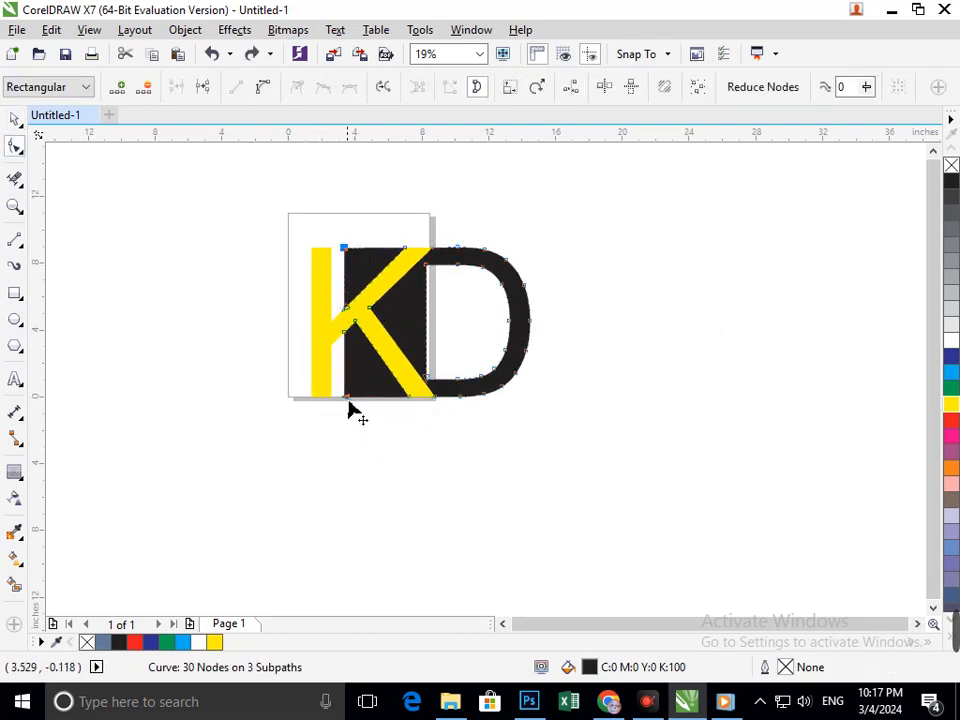
{"action": "mouse_move", "coordinate": [349, 406]}
{"action": "left_mouse_down"}
{"action": "mouse_move", "coordinate": [325, 399]}
{"action": "mouse_move", "coordinate": [332, 405]}
{"action": "left_mouse_up"}
{"action": "key", "text": "ctrl+z"}
{"action": "key", "text": "ctrl+z"}
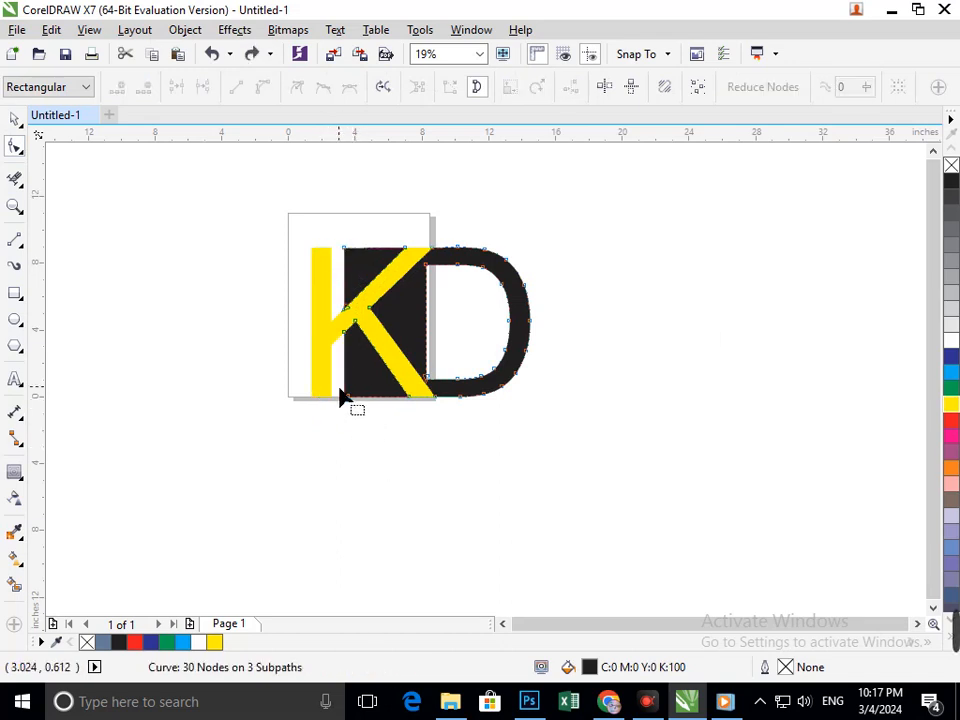
Try a slight adjustment of the trimmed D's outer corner nodes, and move the yellow K away to check it
{"action": "left_click", "coordinate": [341, 398]}
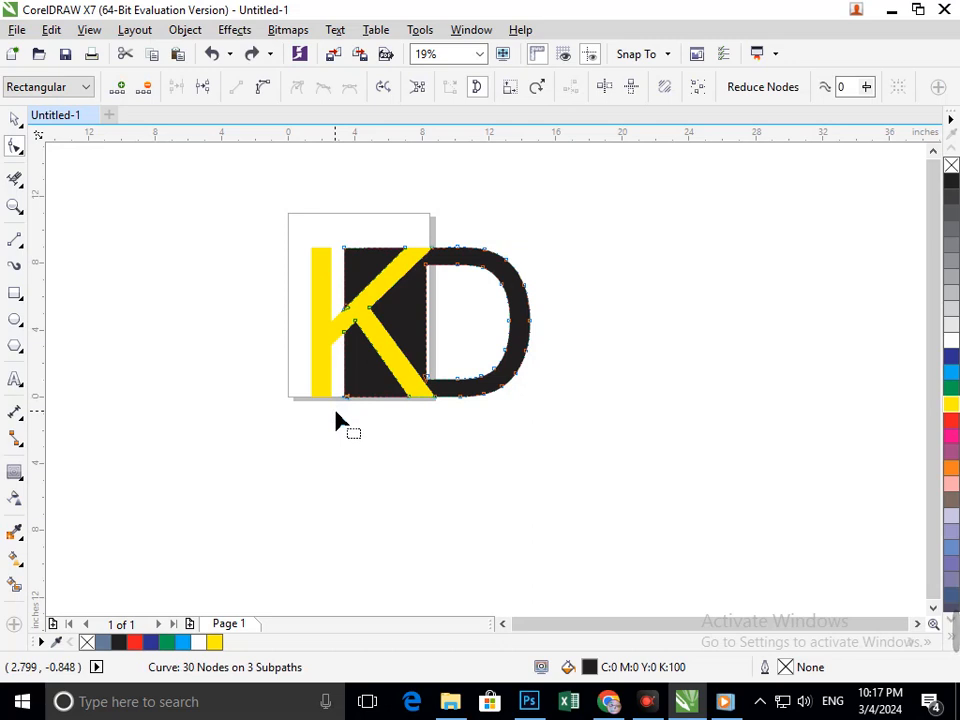
{"action": "left_click_drag", "start_coordinate": [345, 406], "coordinate": [343, 410]}
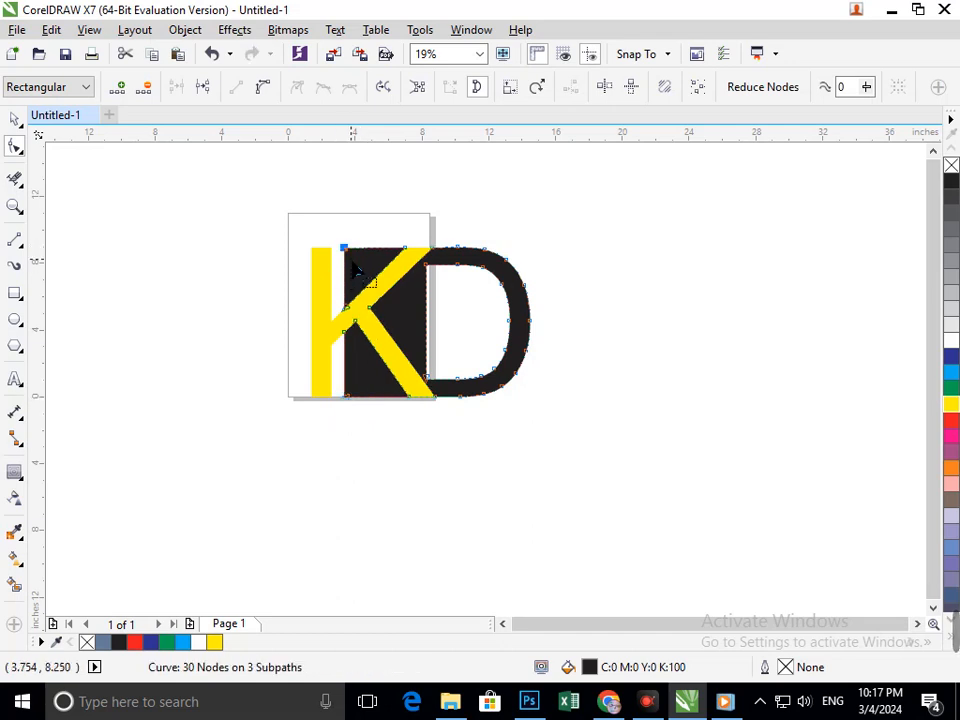
{"action": "left_click_drag", "start_coordinate": [352, 262], "coordinate": [352, 262]}
{"action": "left_click", "coordinate": [15, 118]}
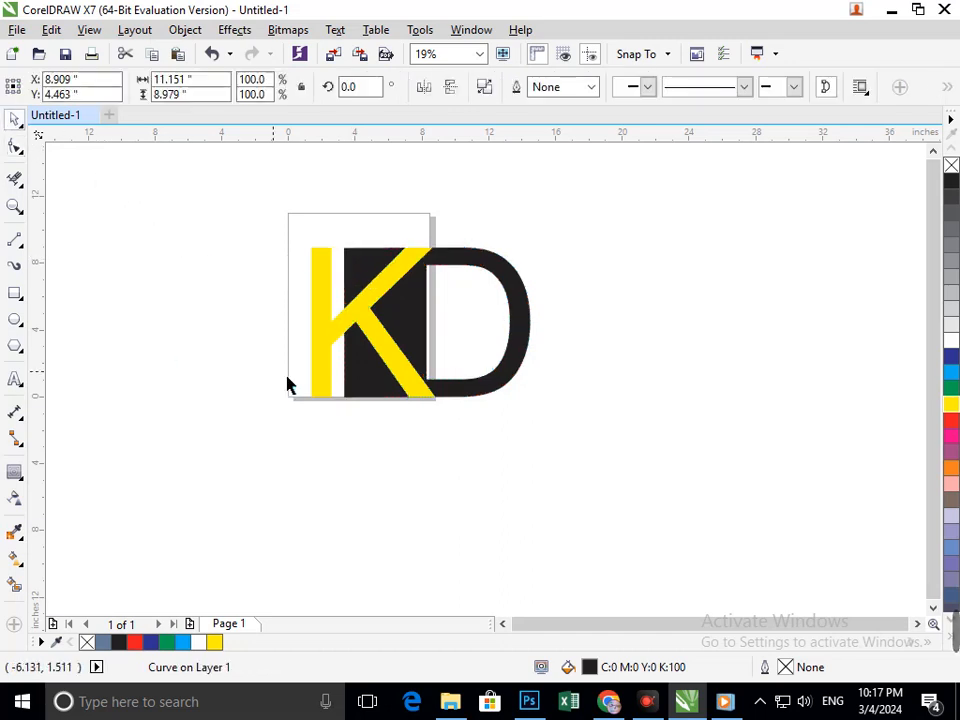
{"action": "left_click_drag", "start_coordinate": [352, 390], "coordinate": [354, 557]}
{"action": "key", "text": "ctrl+z"}
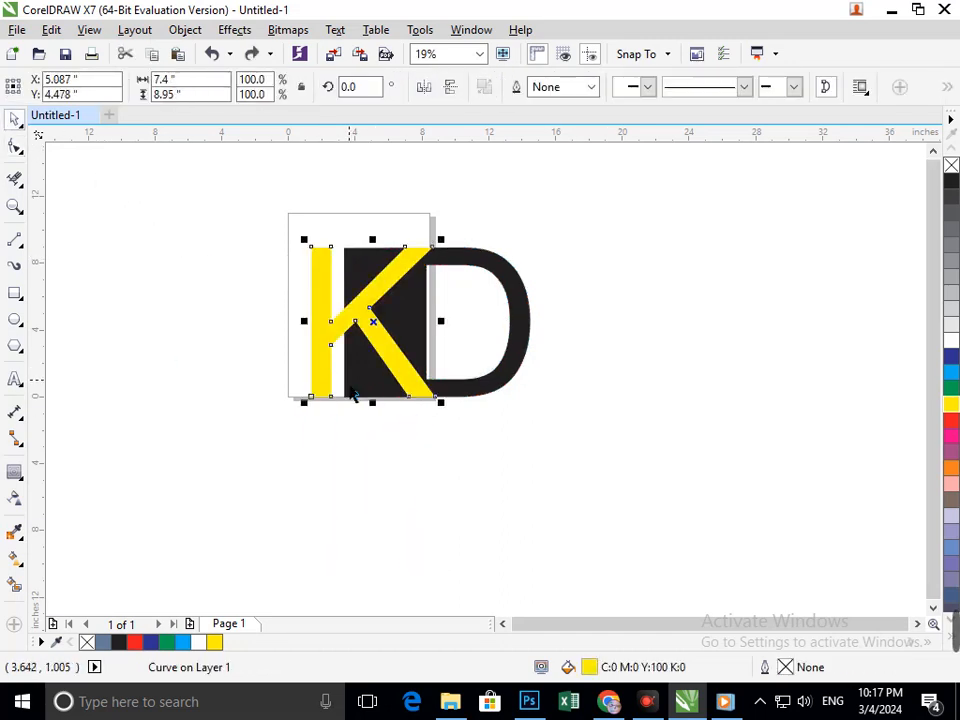
Undo the trim and the D's stem node edits, back to the untrimmed D with its narrower stem
{"action": "left_click", "coordinate": [363, 394]}
{"action": "key", "text": "ctrl+z"}
{"action": "key", "text": "ctrl+z"}
{"action": "key", "text": "ctrl+z"}
{"action": "key", "text": "ctrl+z"}
{"action": "key", "text": "ctrl+z"}
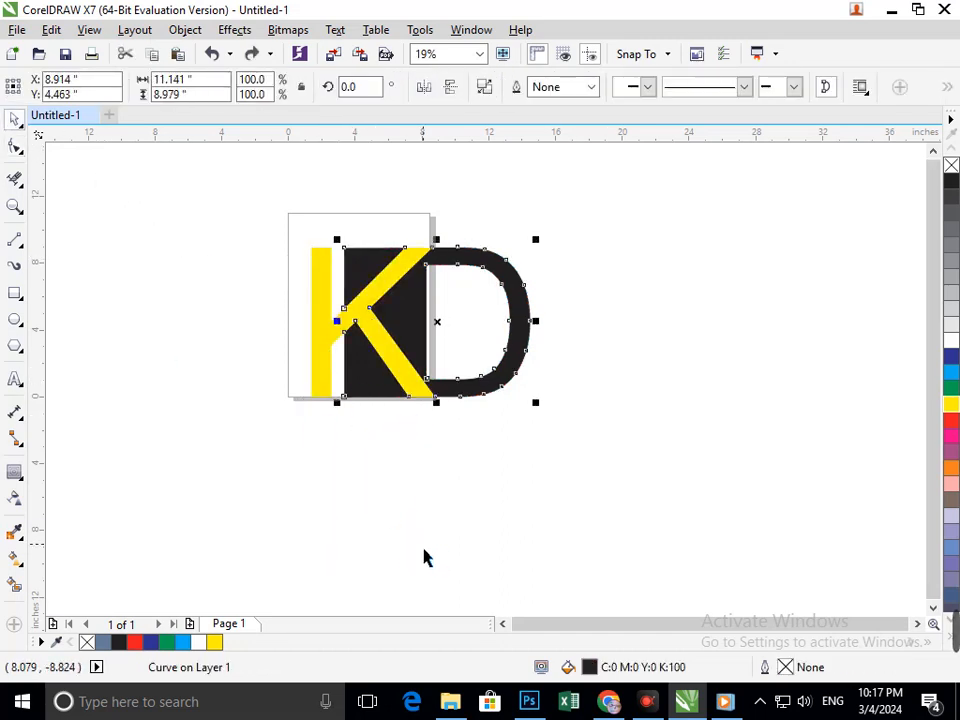
{"action": "key", "text": "ctrl+z"}
{"action": "left_click", "coordinate": [424, 557]}
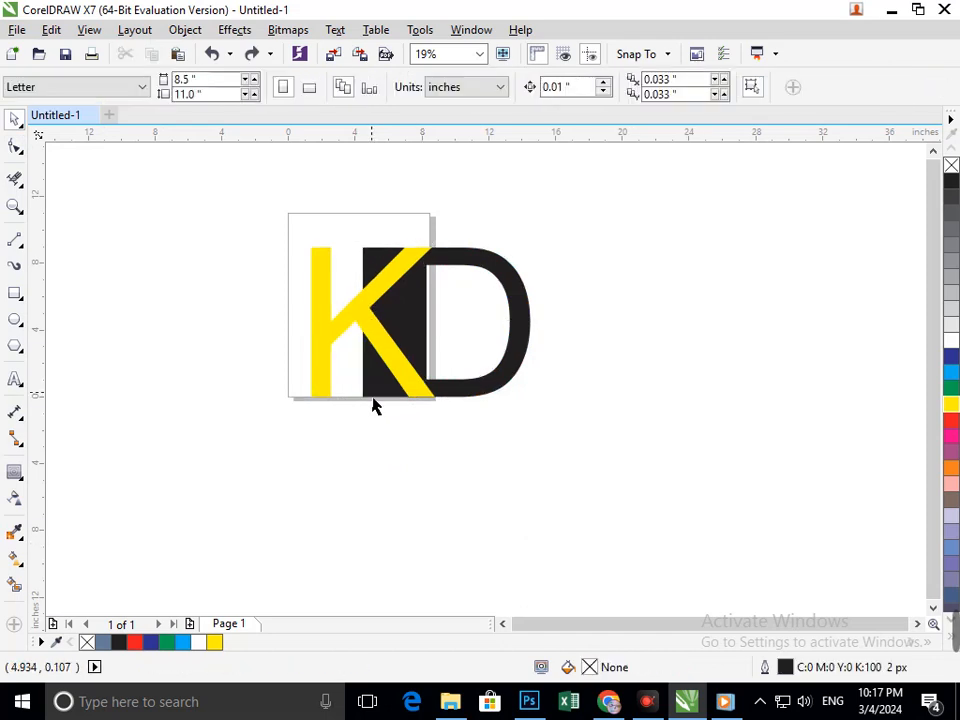
Move the black D off the yellow K onto clear canvas and stretch its stem's outer edge outward about 2 inches
{"action": "left_click_drag", "start_coordinate": [373, 403], "coordinate": [441, 583]}
{"action": "left_click_drag", "start_coordinate": [512, 539], "coordinate": [589, 387]}
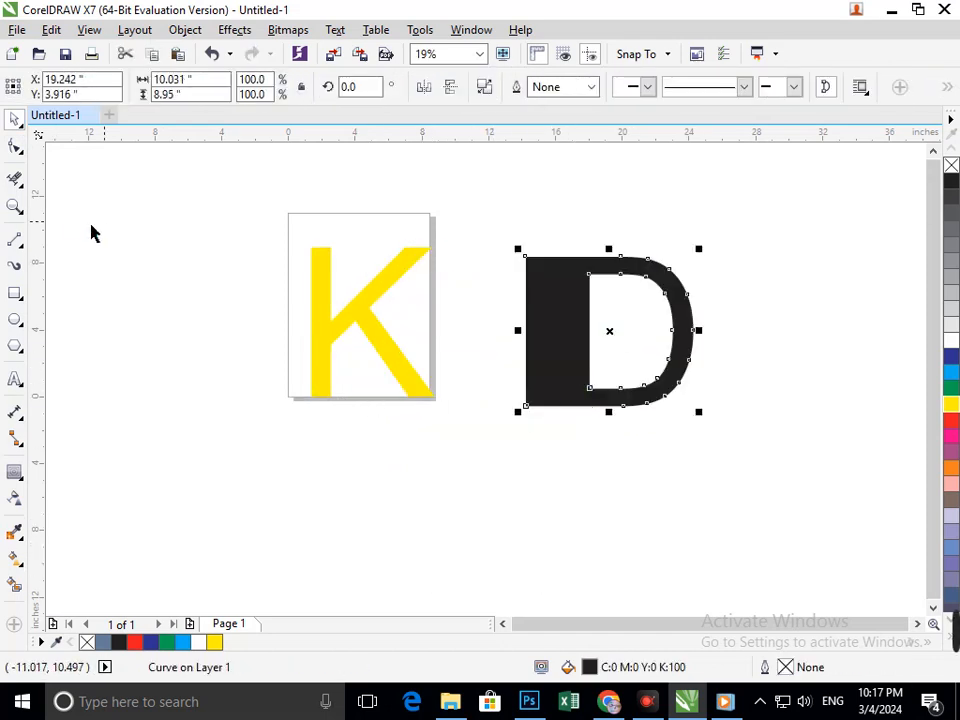
{"action": "left_click", "coordinate": [15, 146]}
{"action": "left_click_drag", "start_coordinate": [493, 225], "coordinate": [491, 414]}
{"action": "left_click", "coordinate": [540, 480]}
{"action": "left_click", "coordinate": [15, 118]}
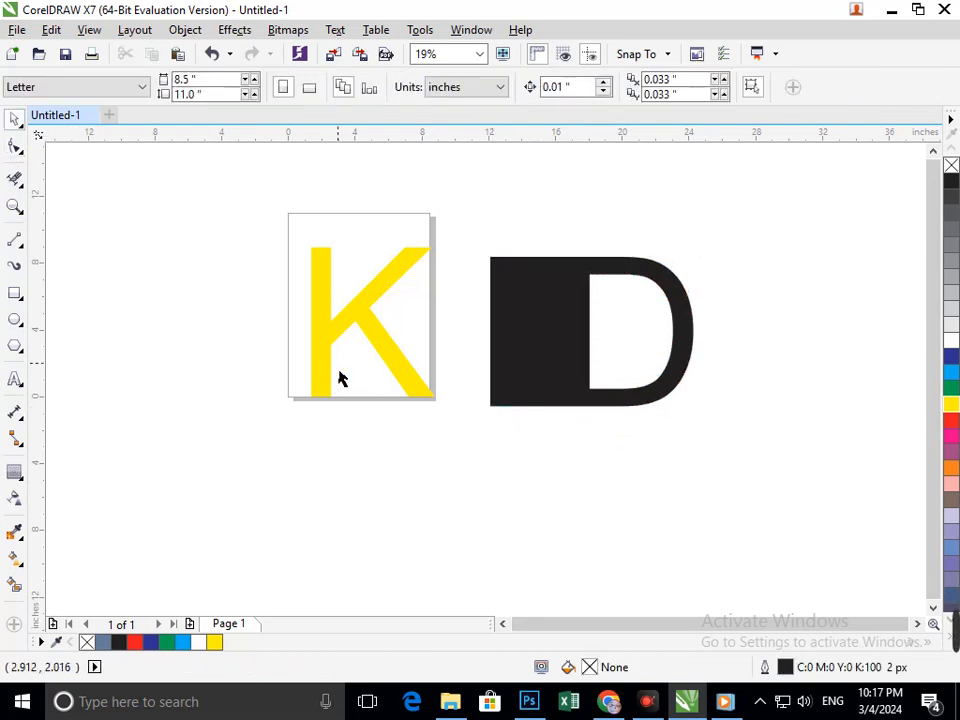
Place the yellow K over the D's widened stem with its own stem at the D's outer edge
{"action": "left_click_drag", "start_coordinate": [336, 377], "coordinate": [478, 399]}
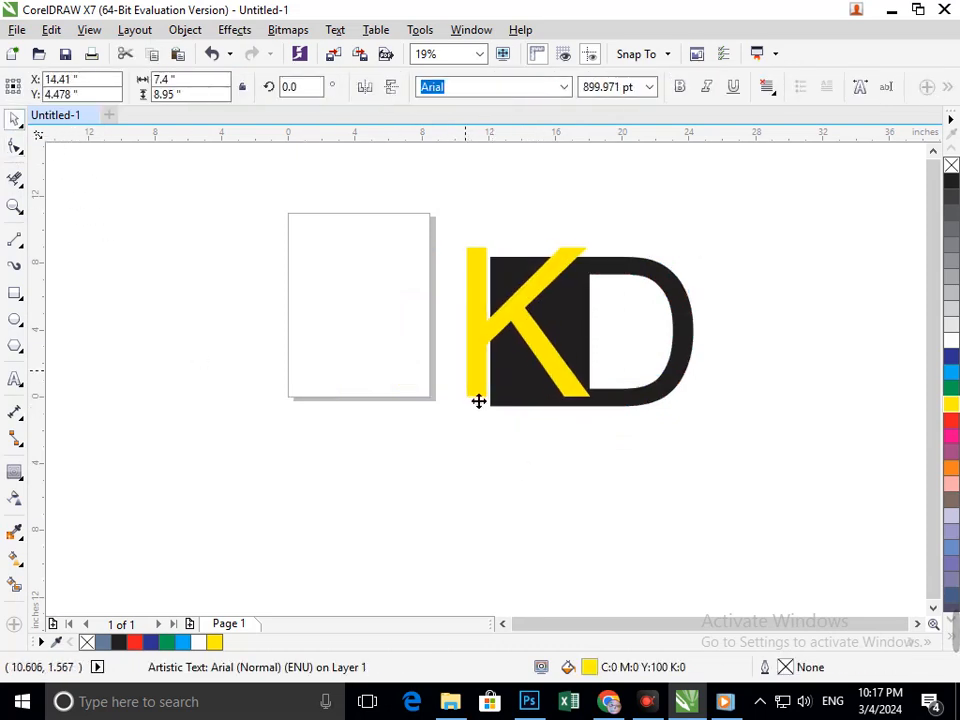
{"action": "key", "text": "Down"}
{"action": "key", "text": "Down"}
{"action": "key", "text": "Down"}
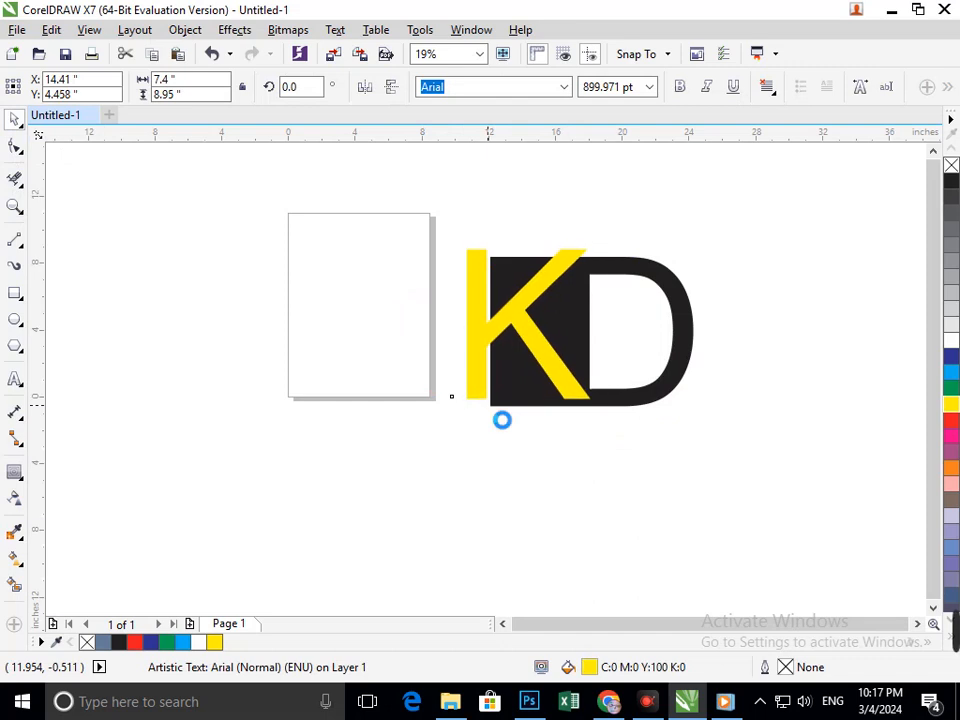
{"action": "key", "text": "Right"}
{"action": "key", "text": "Right"}
{"action": "key", "text": "Right"}
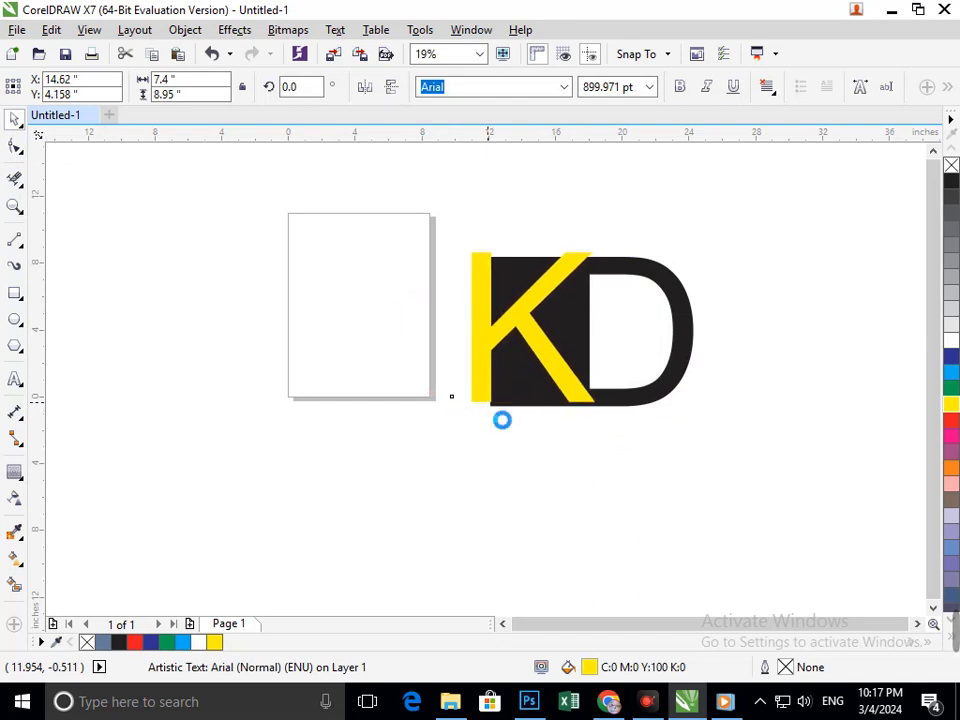
{"action": "left_click", "coordinate": [596, 461]}
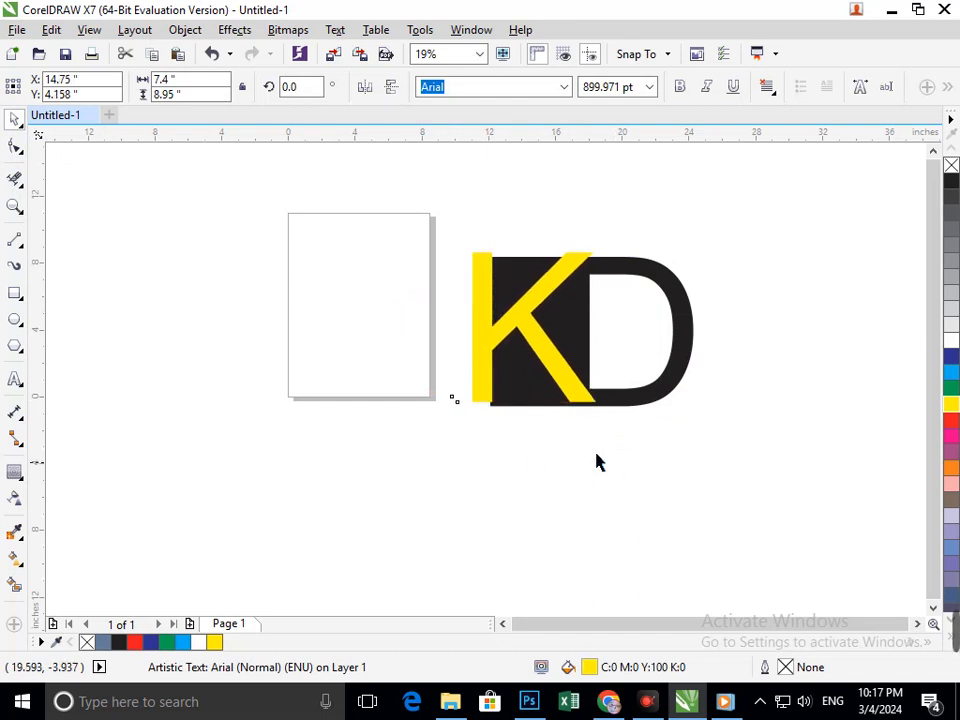
Nudge the yellow K down until its top and base line up with the D's edges
{"action": "left_click", "coordinate": [555, 383]}
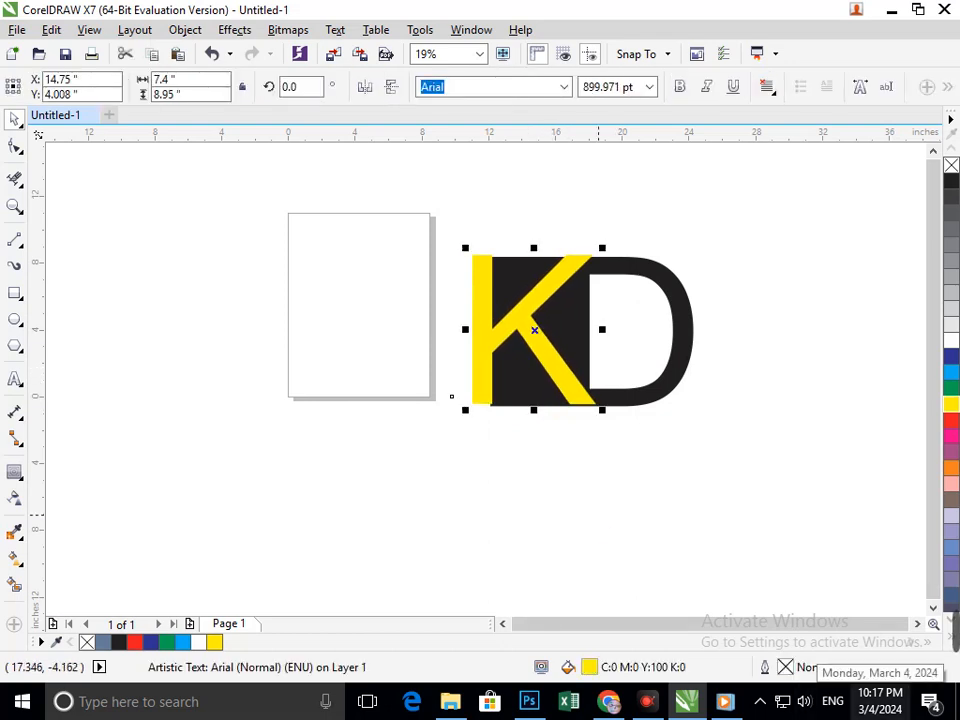
{"action": "key", "text": "Down"}
{"action": "key", "text": "Down"}
{"action": "key", "text": "Down"}
{"action": "key", "text": "Down"}
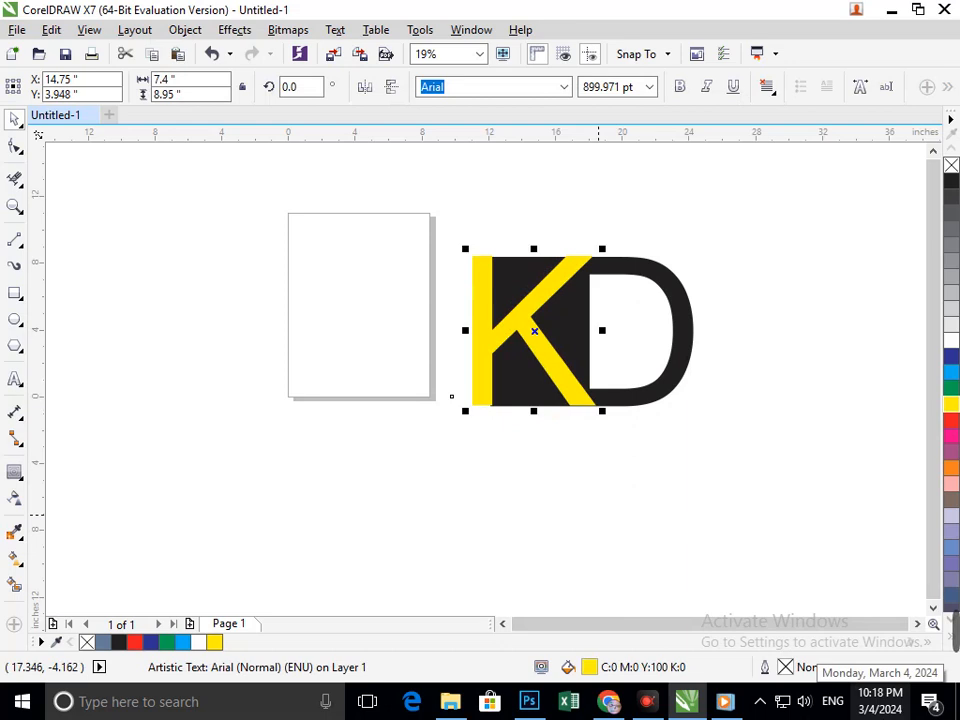
{"action": "left_click", "coordinate": [566, 568]}
Move the D's outer edge nodes just inside the yellow K's stem, making the D about 11.38 inches wide
{"action": "left_click", "coordinate": [15, 147]}
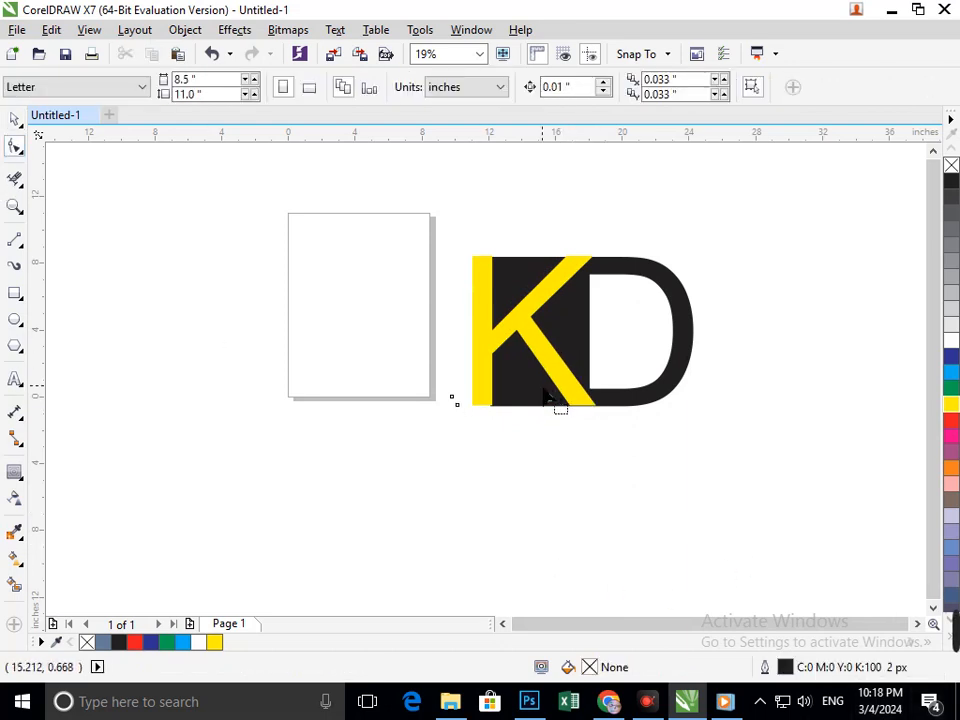
{"action": "left_click", "coordinate": [480, 285]}
{"action": "left_click_drag", "start_coordinate": [472, 247], "coordinate": [466, 414]}
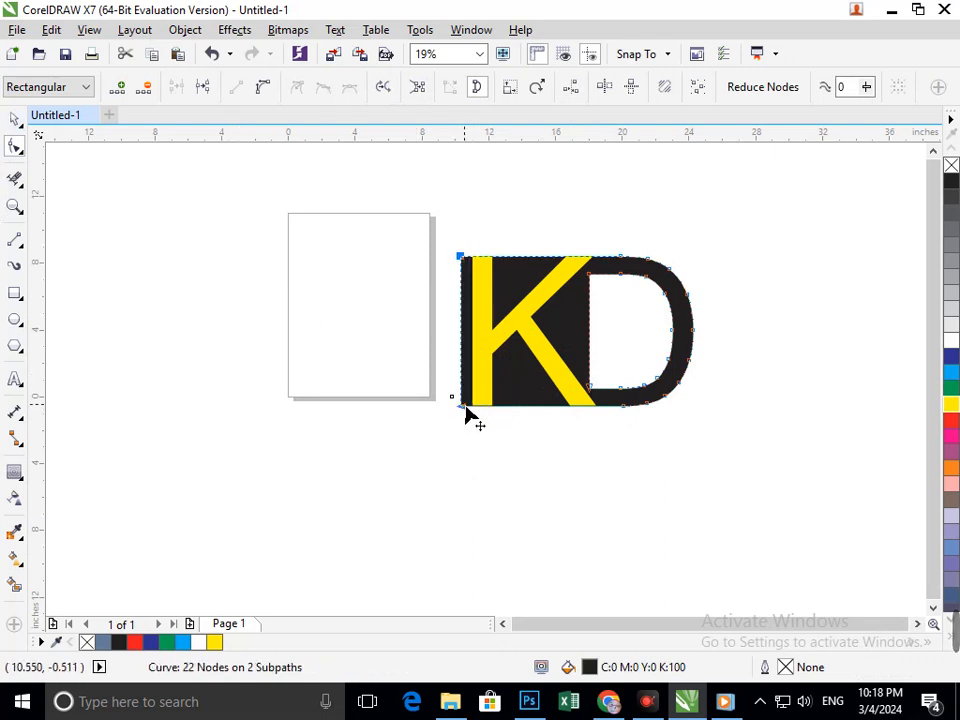
{"action": "left_click_drag", "start_coordinate": [465, 418], "coordinate": [508, 414]}
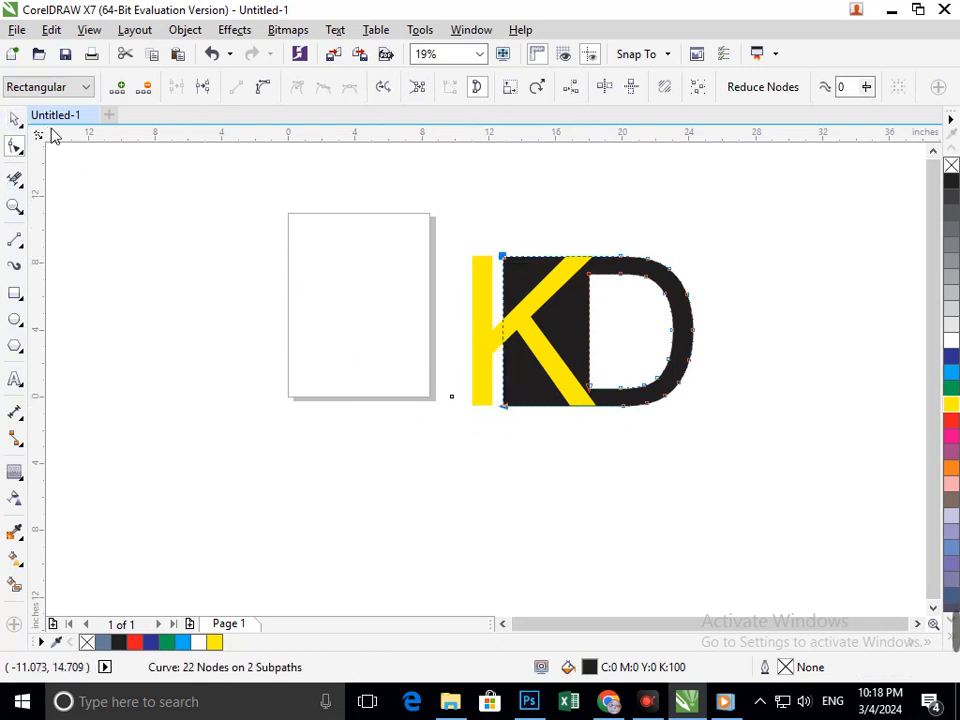
{"action": "left_click", "coordinate": [14, 118]}
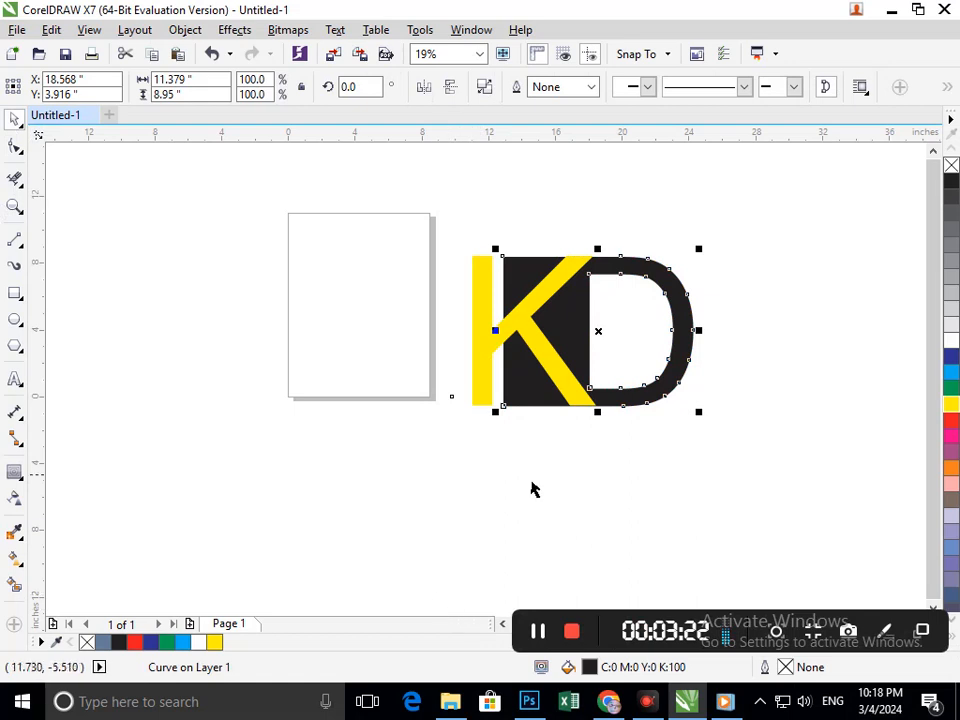
Trim the repositioned black D with the shape of the yellow K
{"action": "left_click", "coordinate": [555, 422]}
{"action": "left_click", "coordinate": [570, 403]}
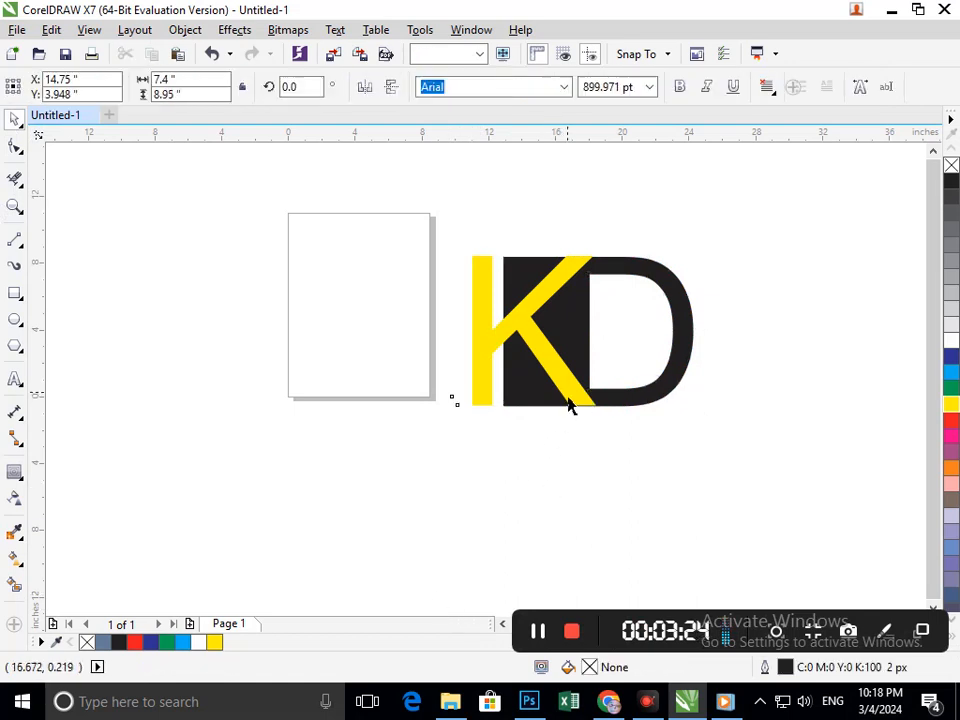
{"action": "left_click", "coordinate": [664, 408], "text": "shift"}
{"action": "left_click", "coordinate": [544, 87]}
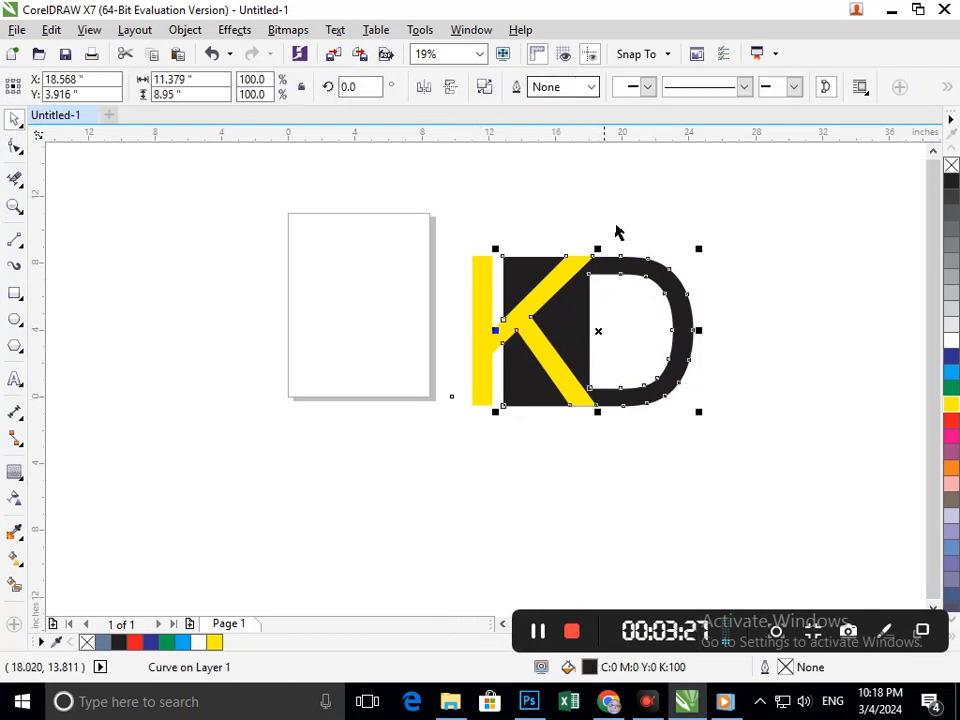
Move the yellow K clear of the trimmed D and delete it
{"action": "left_click", "coordinate": [616, 232]}
{"action": "left_click_drag", "start_coordinate": [518, 336], "coordinate": [321, 360]}
{"action": "key", "text": "Delete"}
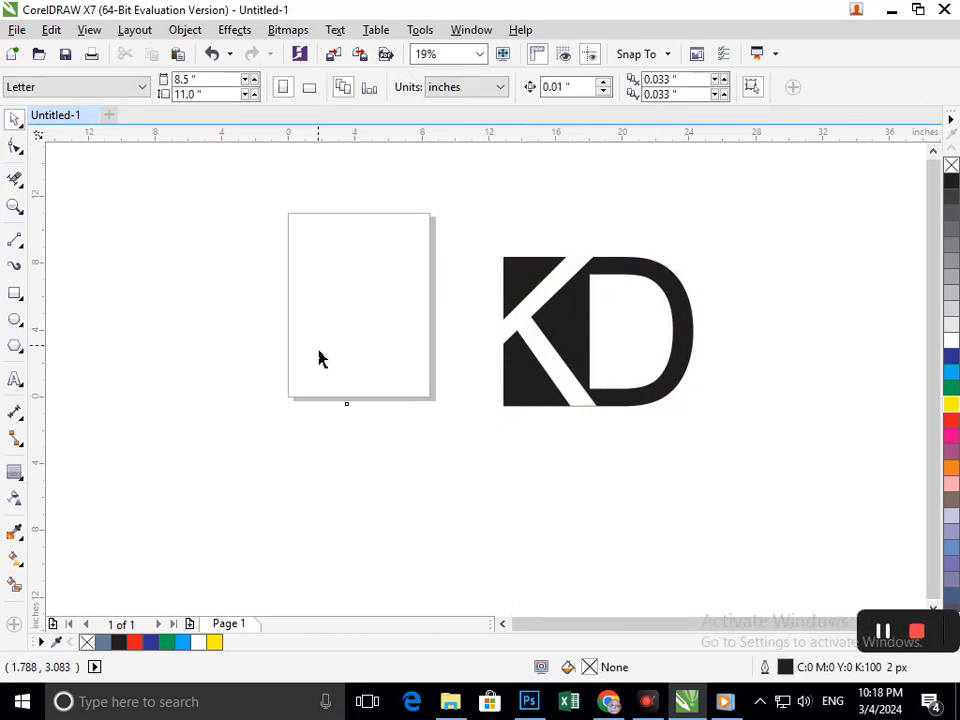
Move the finished KD logo far away from the page onto empty canvas
{"action": "scroll", "coordinate": [678, 476], "scroll_direction": "down", "scroll_amount": 3}
{"action": "left_click_drag", "start_coordinate": [511, 348], "coordinate": [628, 452]}
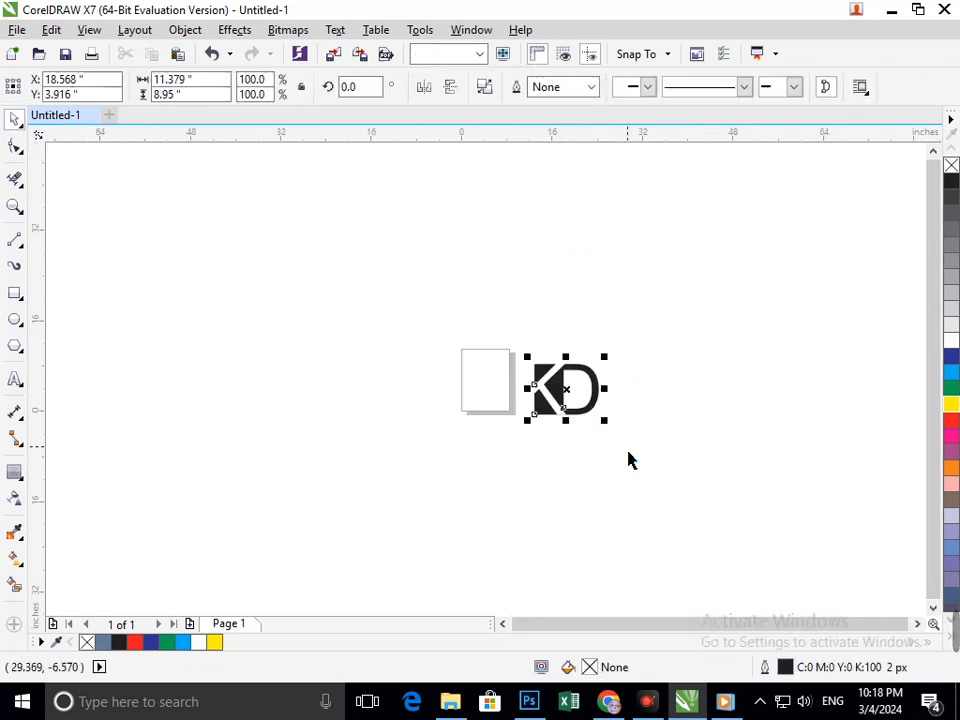
{"action": "left_click_drag", "start_coordinate": [553, 405], "coordinate": [137, 304]}
{"action": "left_click", "coordinate": [240, 344]}
{"action": "scroll", "coordinate": [366, 408], "scroll_direction": "down", "scroll_amount": 1}
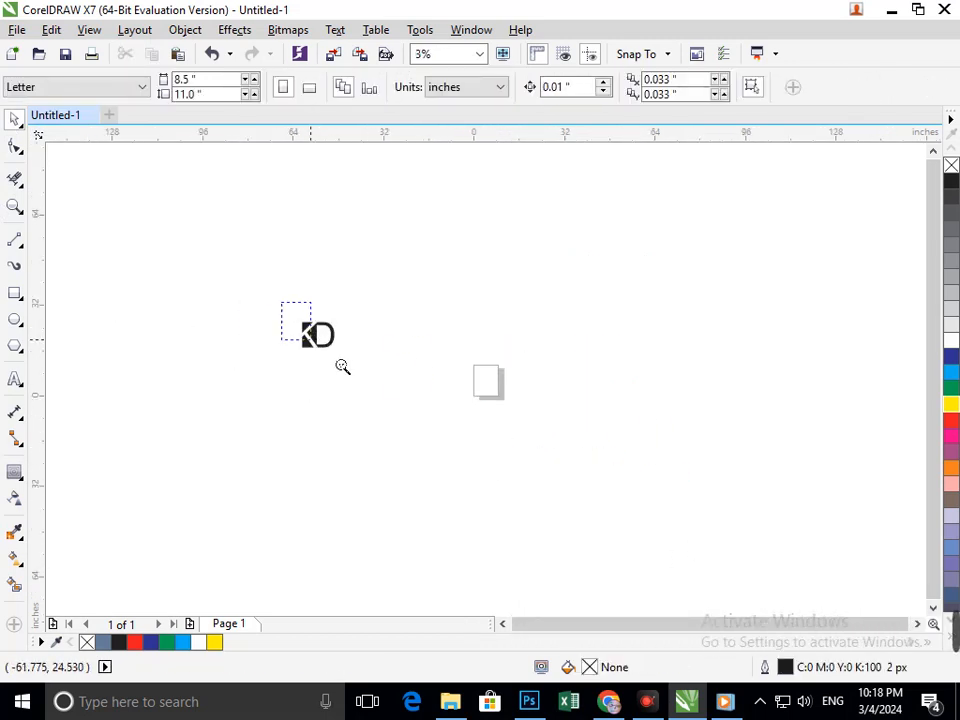
{"action": "scroll", "coordinate": [342, 366], "scroll_direction": "up", "scroll_amount": 3}
{"action": "left_click", "coordinate": [216, 262]}
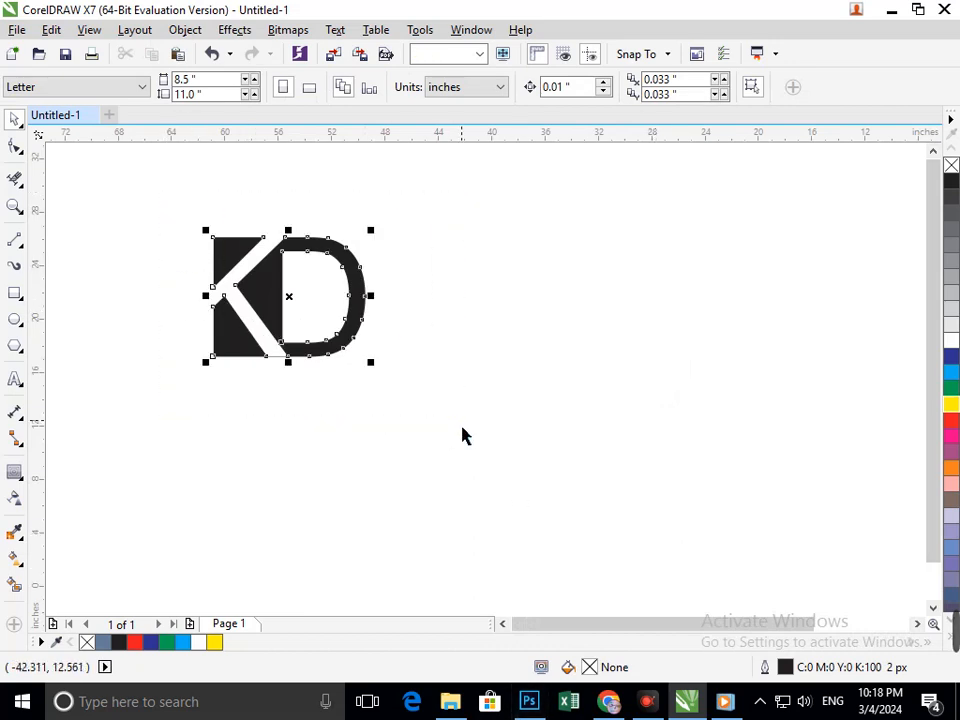
{"action": "left_click", "coordinate": [360, 374]}
{"action": "left_click_drag", "start_coordinate": [171, 208], "coordinate": [412, 405]}
{"action": "left_click_drag", "start_coordinate": [343, 364], "coordinate": [453, 391]}
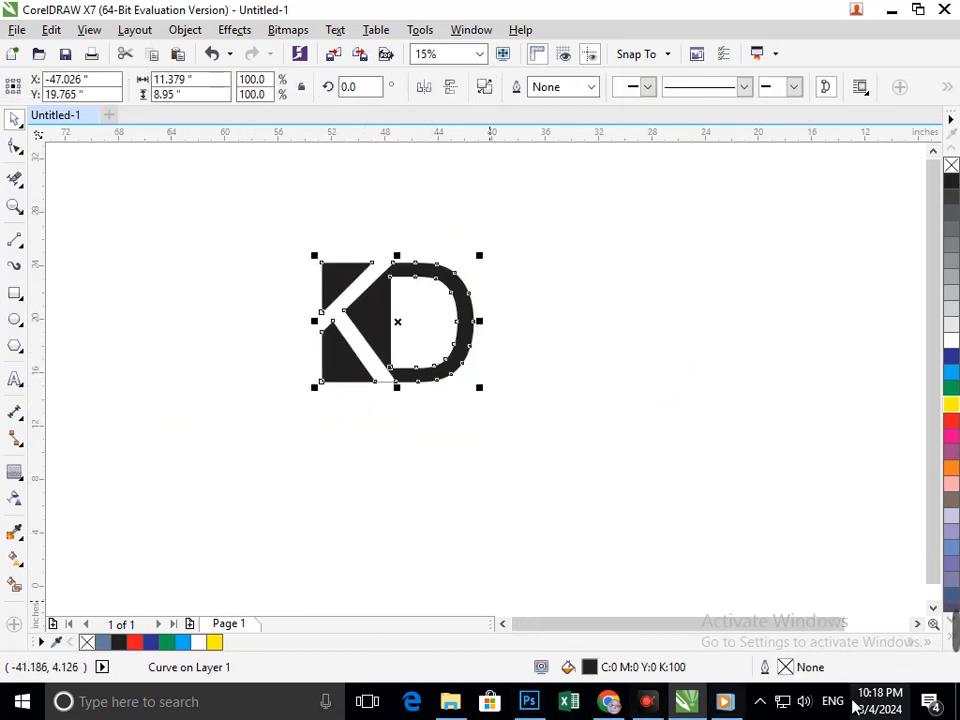
Apply a horizontal linear fountain fill to the KD logo, running from black at the K side to light blue at the D side
{"action": "left_click", "coordinate": [18, 560]}
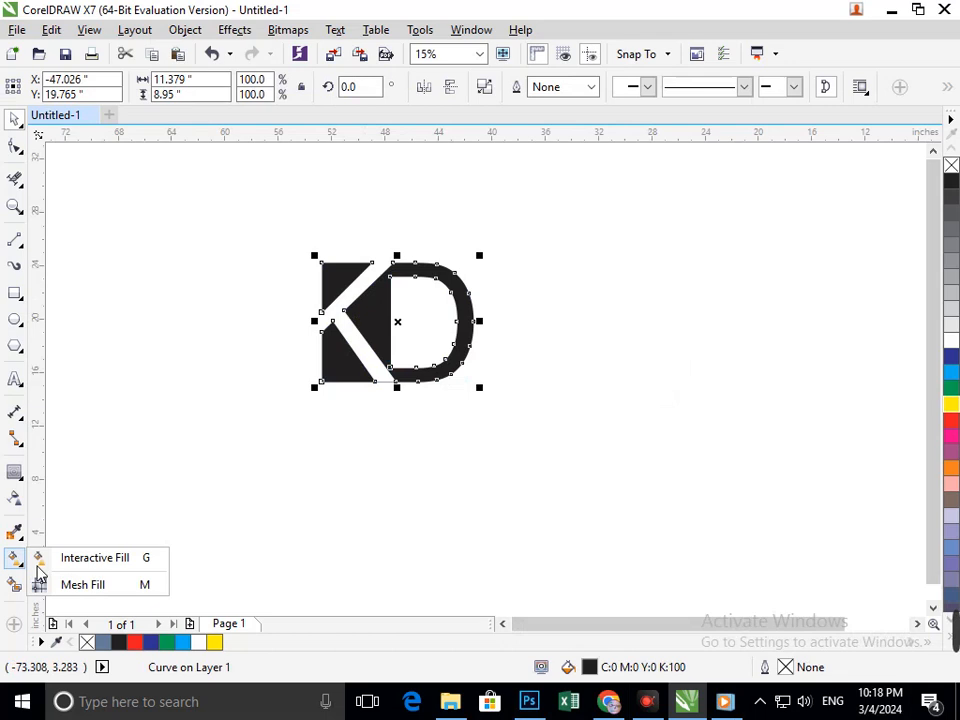
{"action": "left_click", "coordinate": [96, 557]}
{"action": "left_click_drag", "start_coordinate": [292, 311], "coordinate": [501, 314]}
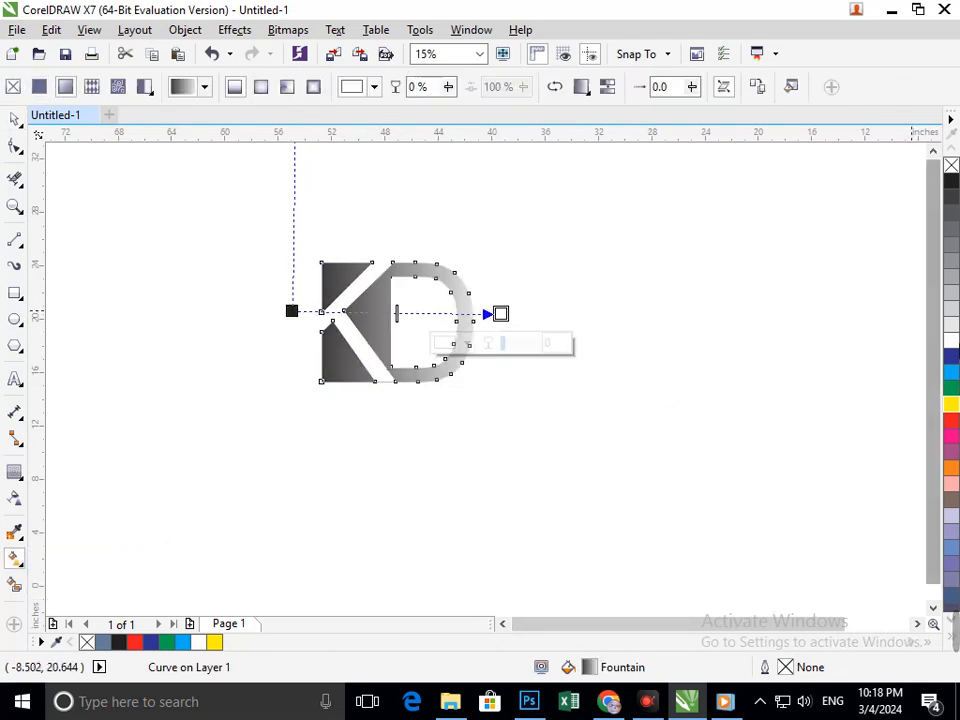
{"action": "left_click", "coordinate": [952, 373]}
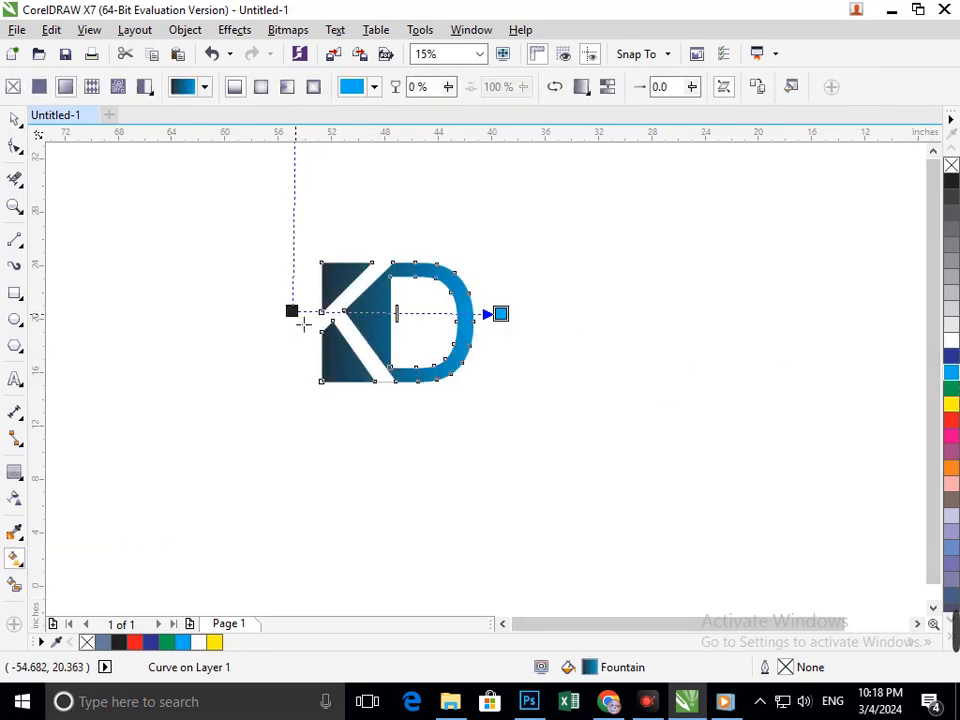
Try red as the start colour of the logo's gradient, restore it to black and deselect the logo
{"action": "left_click", "coordinate": [952, 420]}
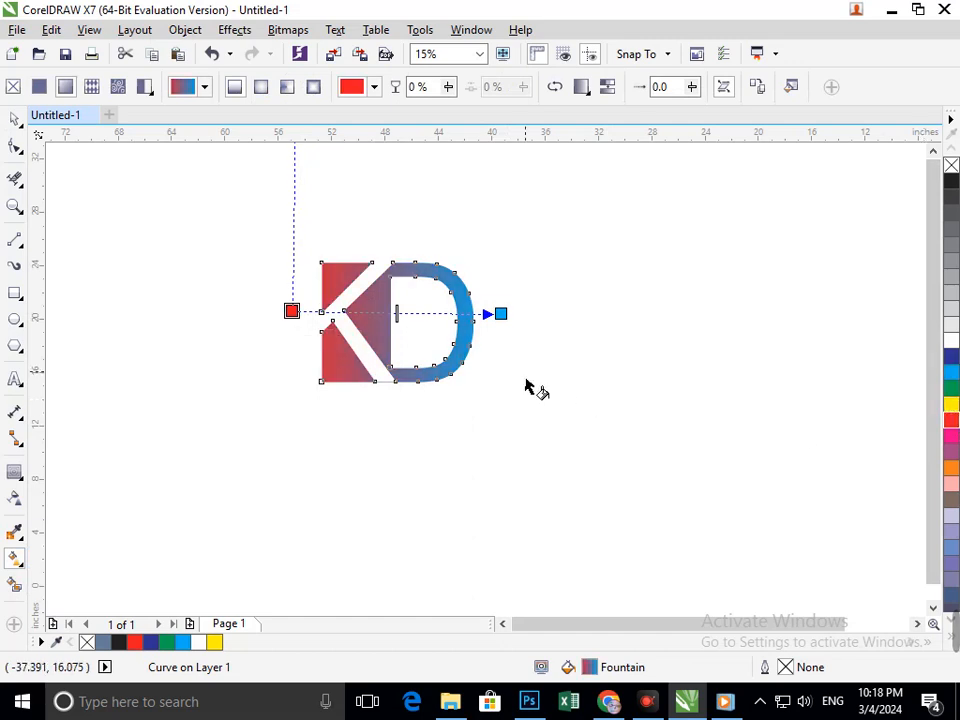
{"action": "left_click", "coordinate": [292, 311]}
{"action": "left_click", "coordinate": [951, 181]}
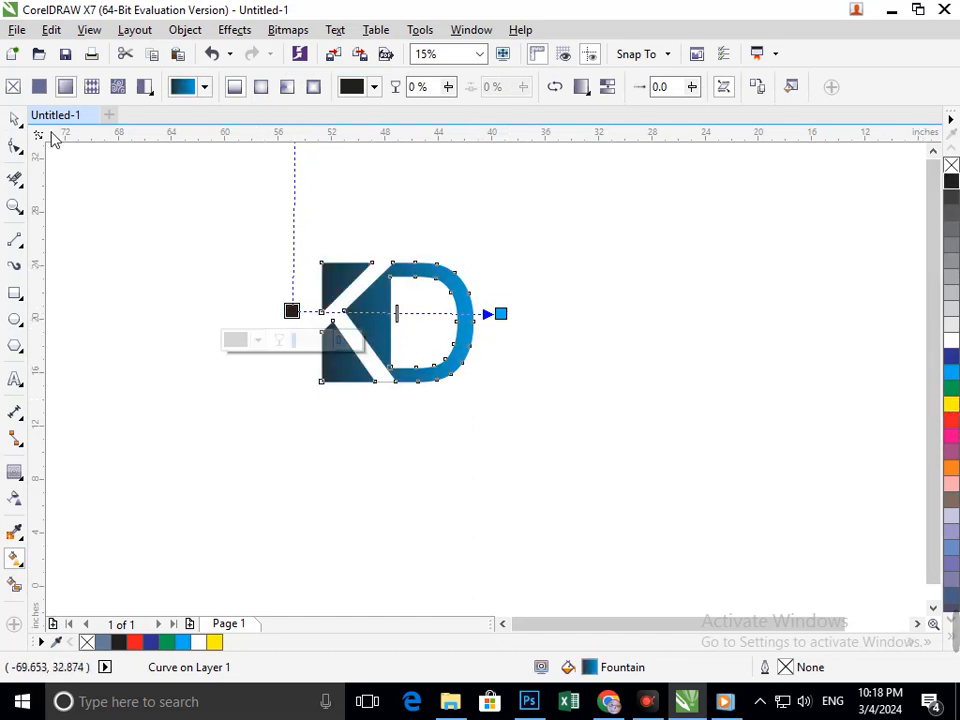
{"action": "left_click", "coordinate": [15, 120]}
{"action": "left_click", "coordinate": [369, 371]}
{"action": "left_click", "coordinate": [383, 408]}
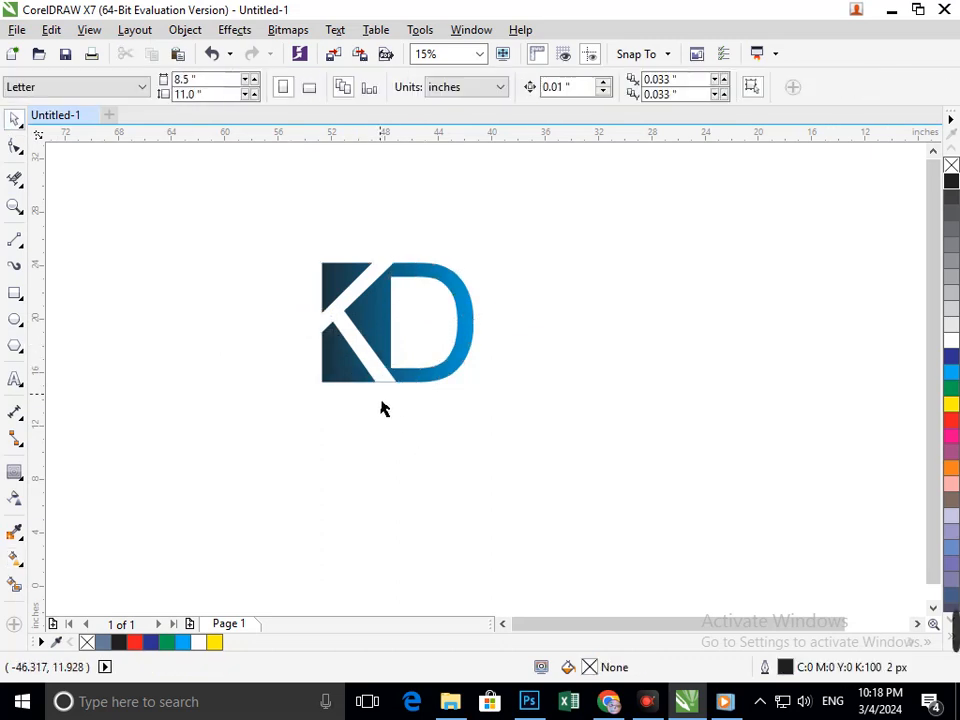
Try to remove the thin line across the lower end of the K's diagonal gap by deleting its segment, and undo it
{"action": "left_click_drag", "start_coordinate": [335, 347], "coordinate": [472, 414]}
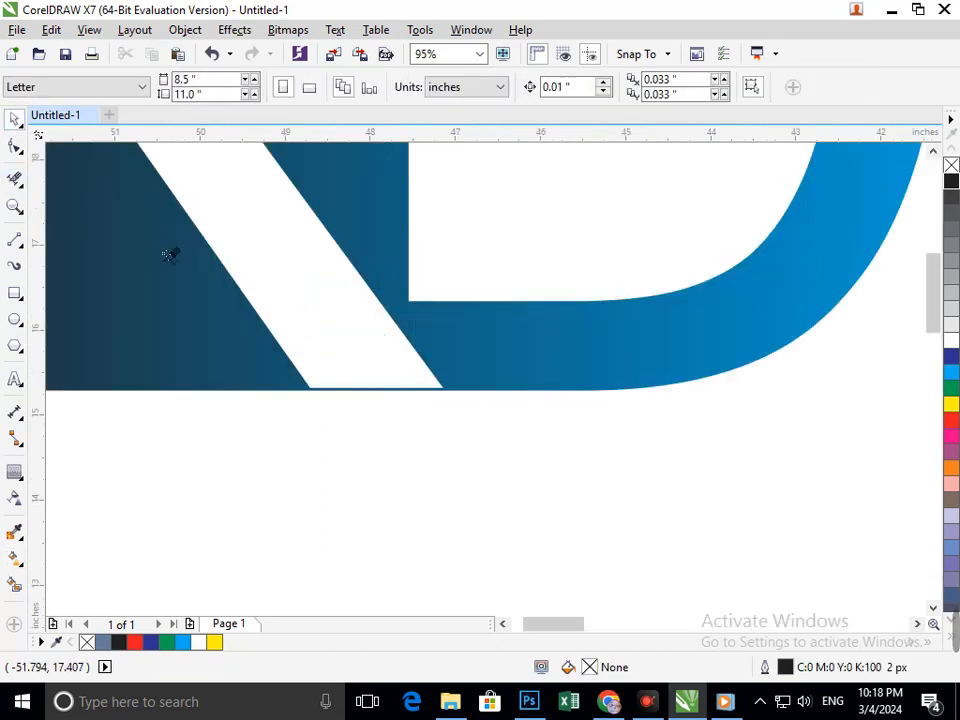
{"action": "key", "text": "x"}
{"action": "left_click_drag", "start_coordinate": [364, 377], "coordinate": [412, 440]}
{"action": "key", "text": "ctrl+z"}
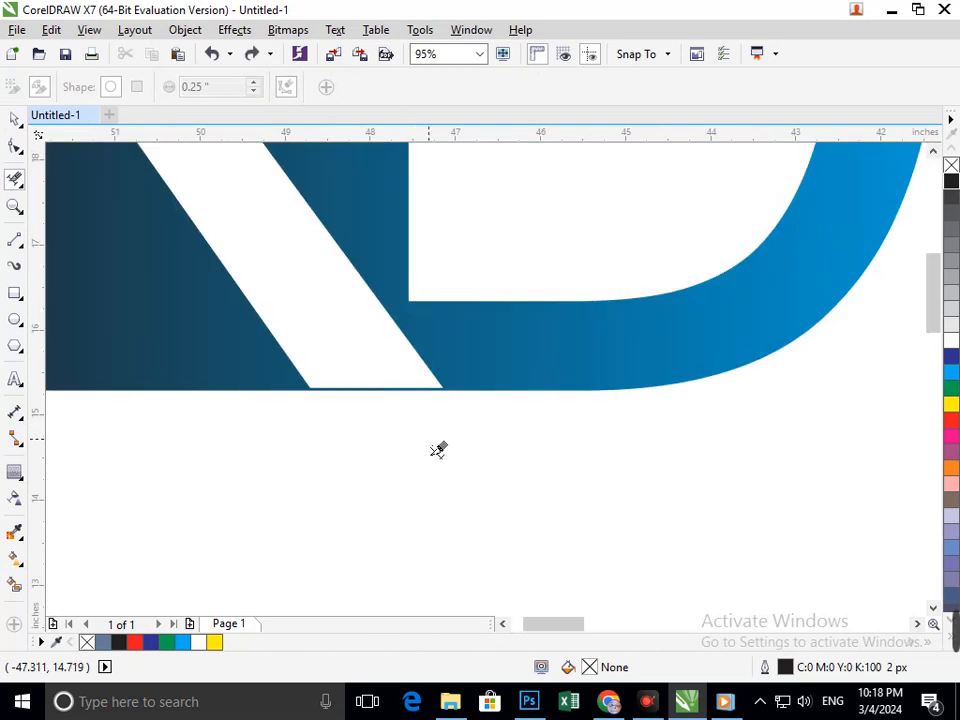
Draw a rectangle over the thin line at the K's lower gap and skew it along the diagonal, about 2 by 1.07 inches
{"action": "left_click", "coordinate": [15, 293]}
{"action": "left_click_drag", "start_coordinate": [321, 369], "coordinate": [447, 526]}
{"action": "left_click", "coordinate": [15, 118]}
{"action": "left_click", "coordinate": [380, 461]}
{"action": "key", "text": "Right"}
{"action": "key", "text": "Right"}
{"action": "key", "text": "Right"}
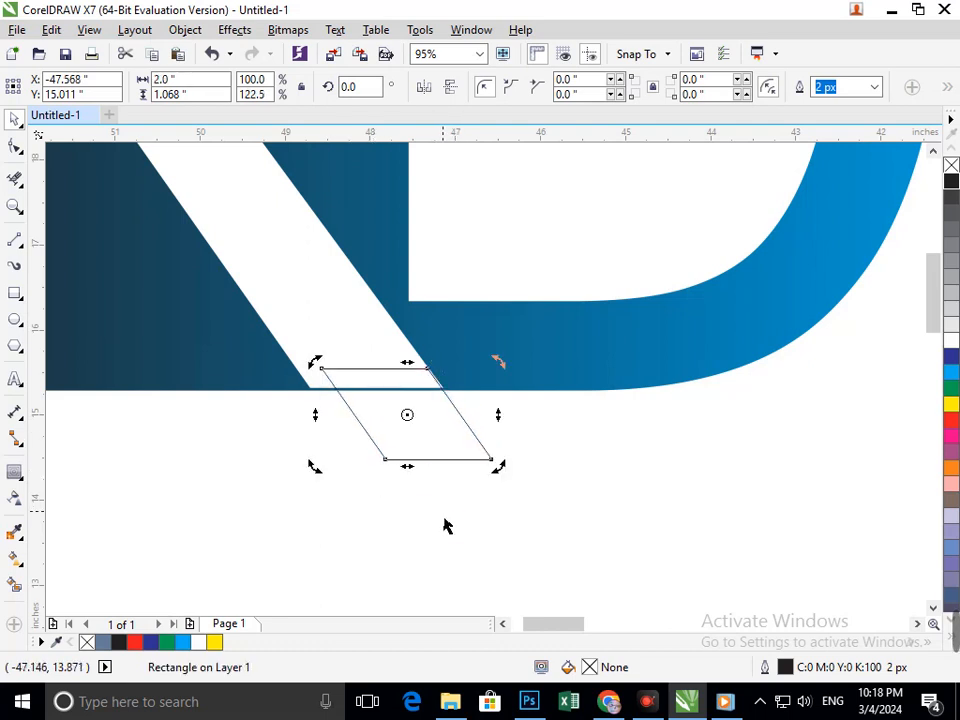
Convert the skewed rectangle to curves and move its two left nodes outward so it spans the K's full gap
{"action": "key", "text": "F10"}
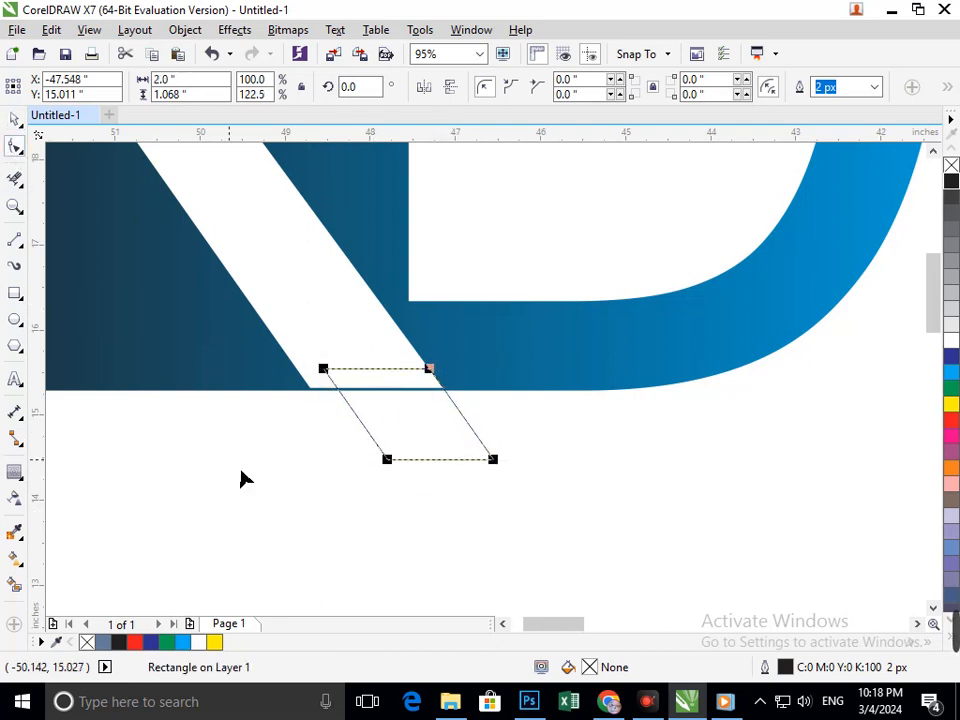
{"action": "key", "text": "ctrl+q"}
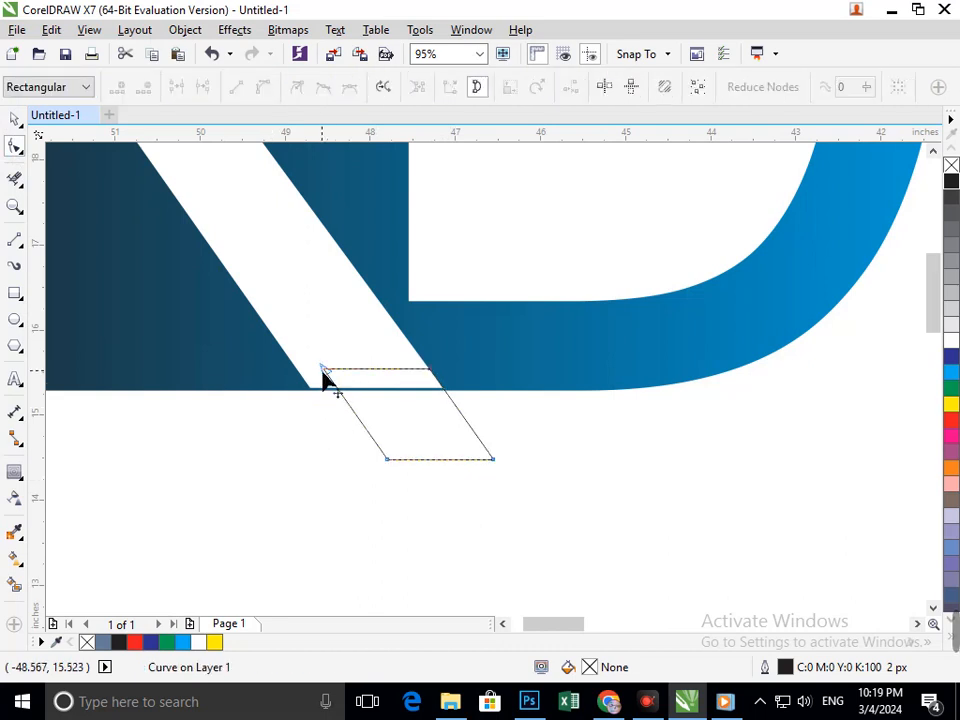
{"action": "left_click_drag", "start_coordinate": [324, 370], "coordinate": [298, 372]}
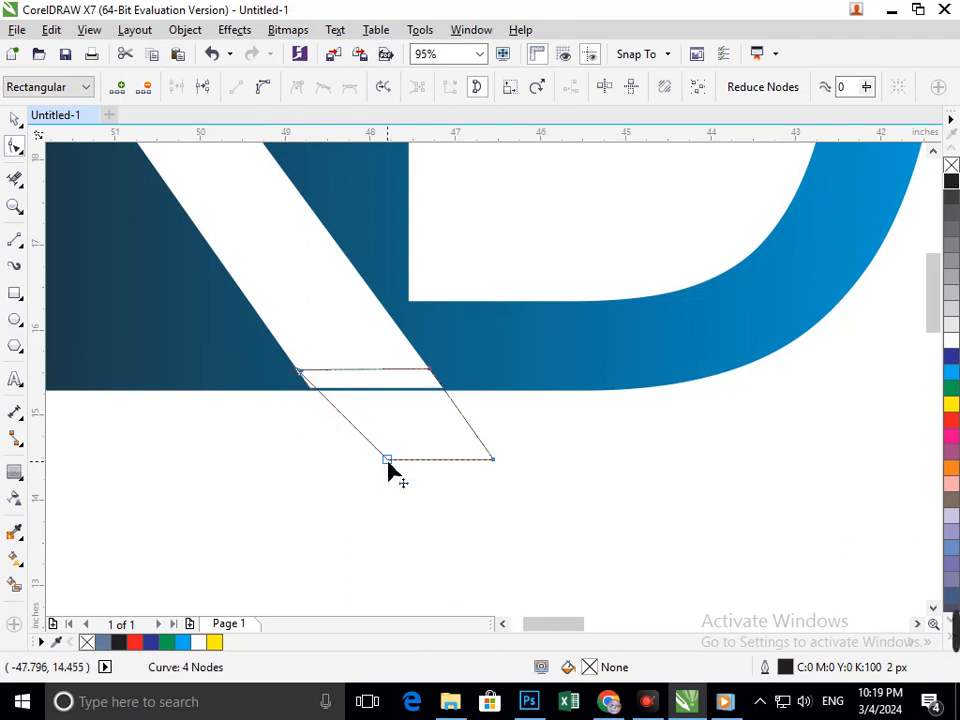
{"action": "left_click_drag", "start_coordinate": [388, 462], "coordinate": [352, 467]}
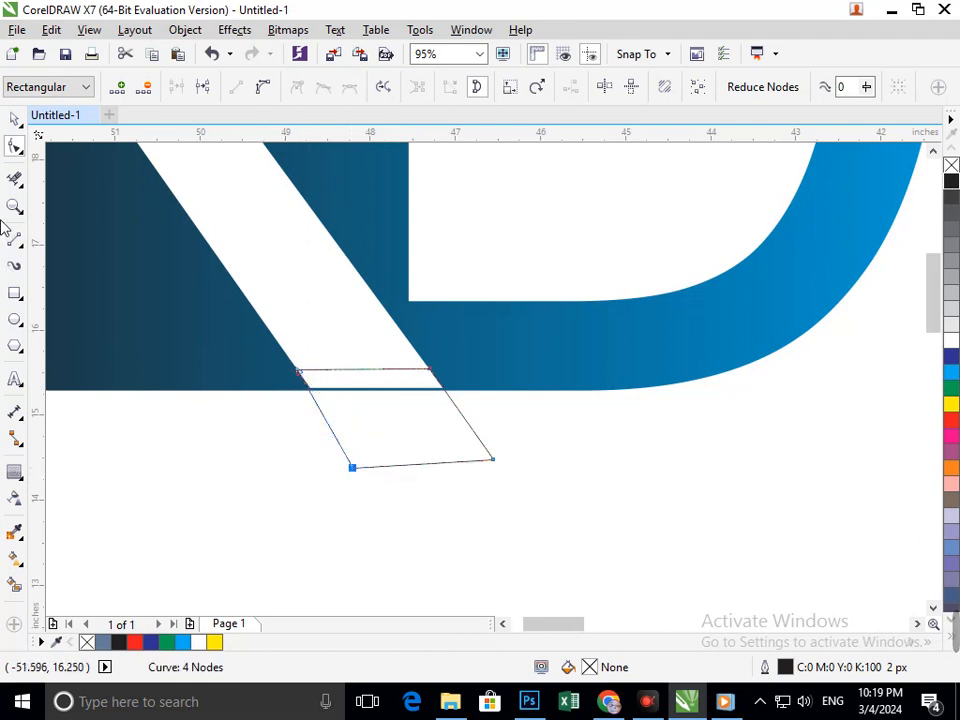
Try deleting the segments crossing the four-sided shape at the K's lower gap, and undo the deletion
{"action": "left_click", "coordinate": [14, 178]}
{"action": "left_click_drag", "start_coordinate": [378, 355], "coordinate": [406, 456]}
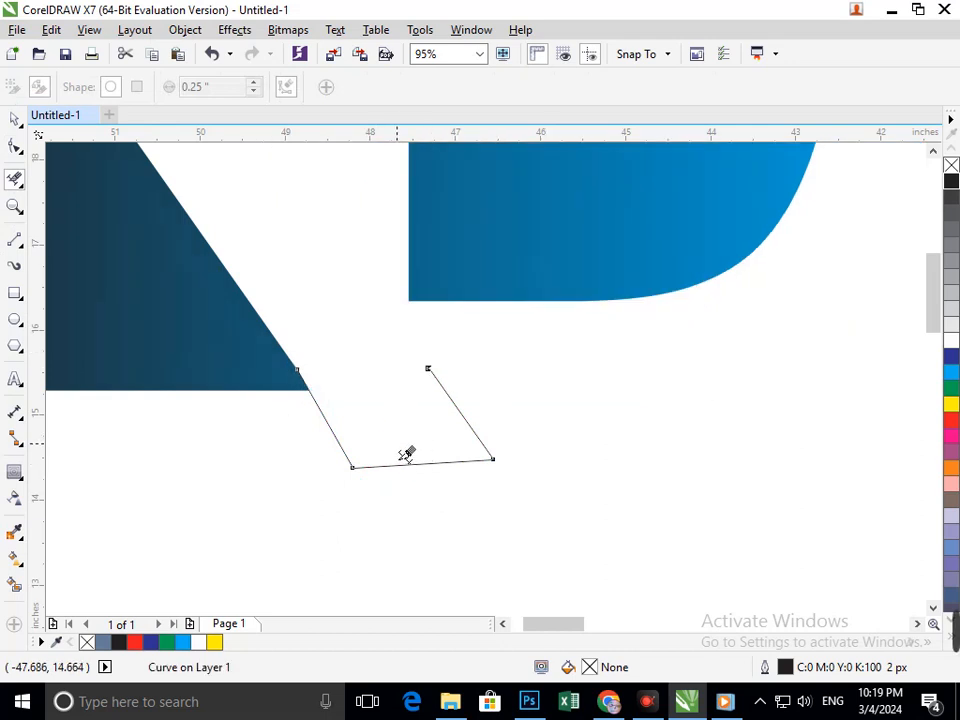
{"action": "key", "text": "ctrl+z"}
Select the four-sided shape, keeping it over the K's lower gap, and fill it with magenta
{"action": "left_click", "coordinate": [14, 122]}
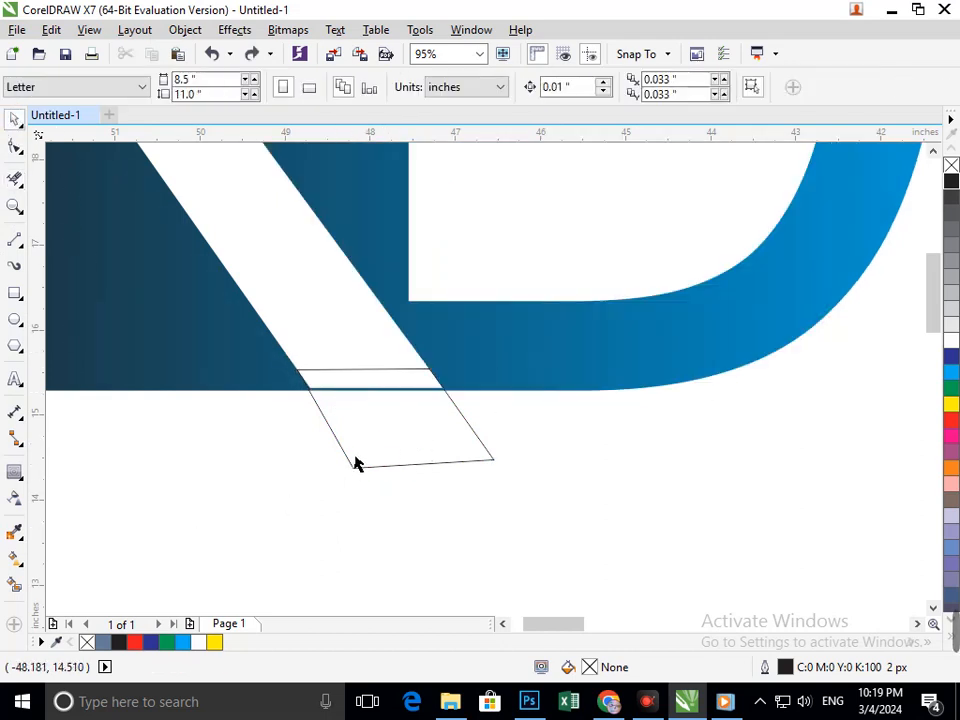
{"action": "left_click_drag", "start_coordinate": [356, 457], "coordinate": [378, 534]}
{"action": "key", "text": "ctrl+z"}
{"action": "left_click", "coordinate": [951, 435]}
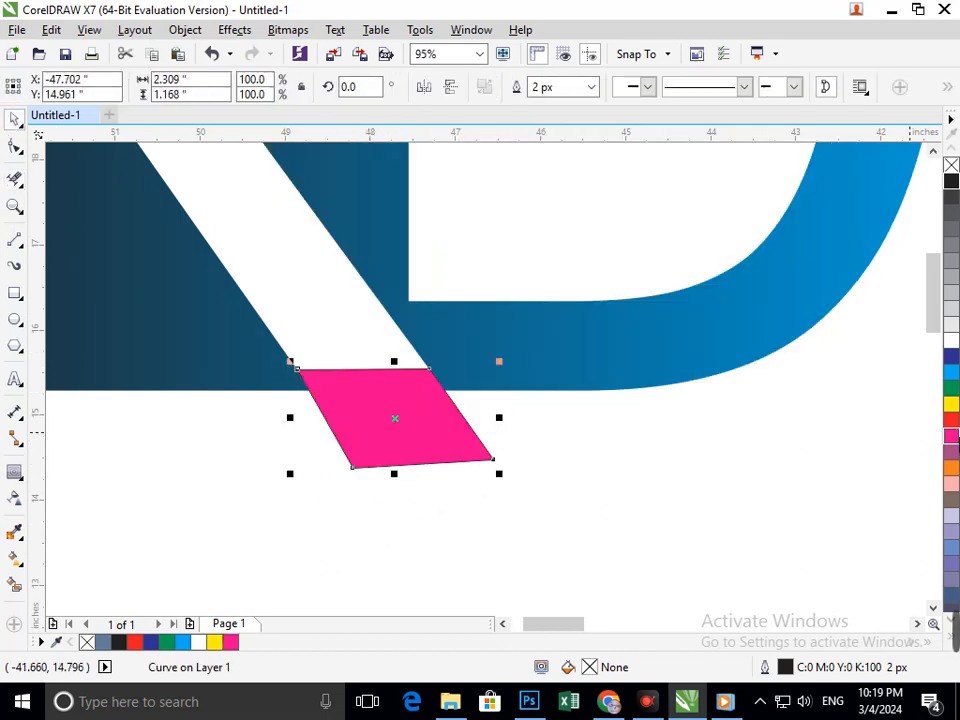
Trim the KD logo with the magenta shape to cut away the thin line, and delete the magenta shape
{"action": "left_click", "coordinate": [236, 373], "text": "shift"}
{"action": "left_click", "coordinate": [543, 90]}
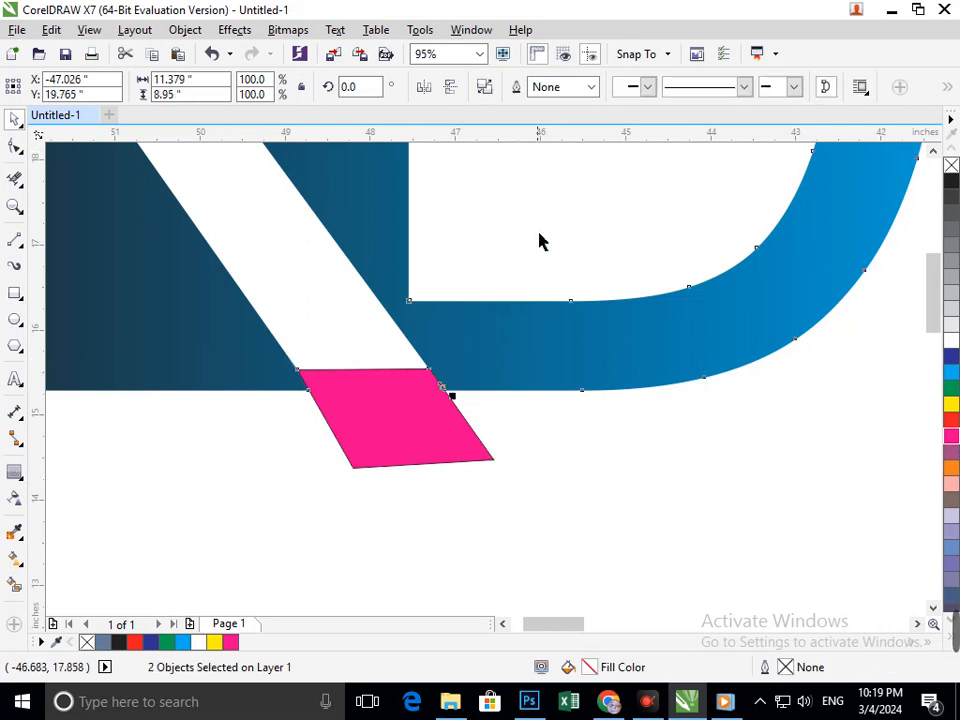
{"action": "left_click", "coordinate": [540, 242]}
{"action": "left_click", "coordinate": [407, 439]}
{"action": "key", "text": "Delete"}
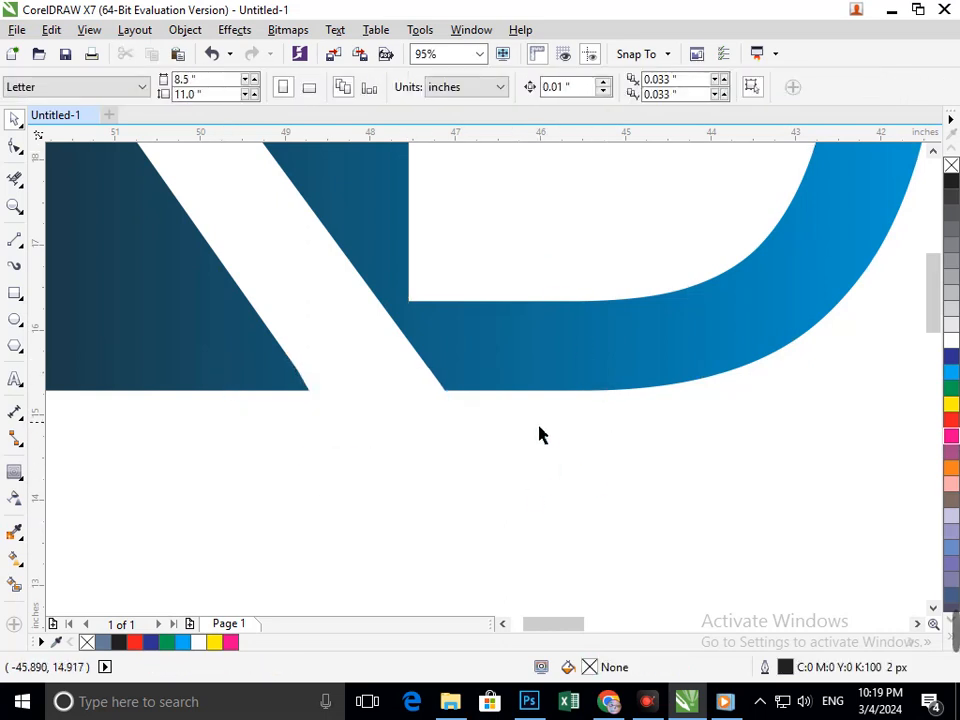
Move the KD logo slightly to the right and scale it down to 89.2%, about 10.15 by 7.98 inches
{"action": "scroll", "coordinate": [539, 434], "scroll_direction": "down", "scroll_amount": 5}
{"action": "left_click_drag", "start_coordinate": [266, 236], "coordinate": [540, 454]}
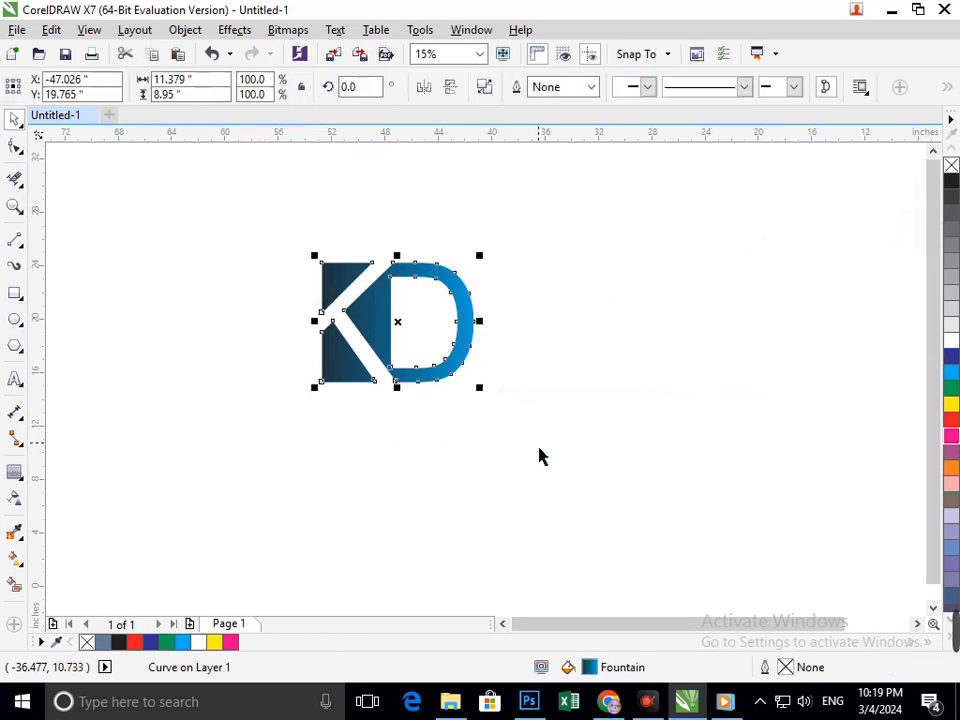
{"action": "scroll", "coordinate": [395, 310], "scroll_direction": "up", "scroll_amount": 2}
{"action": "left_click_drag", "start_coordinate": [376, 423], "coordinate": [482, 433]}
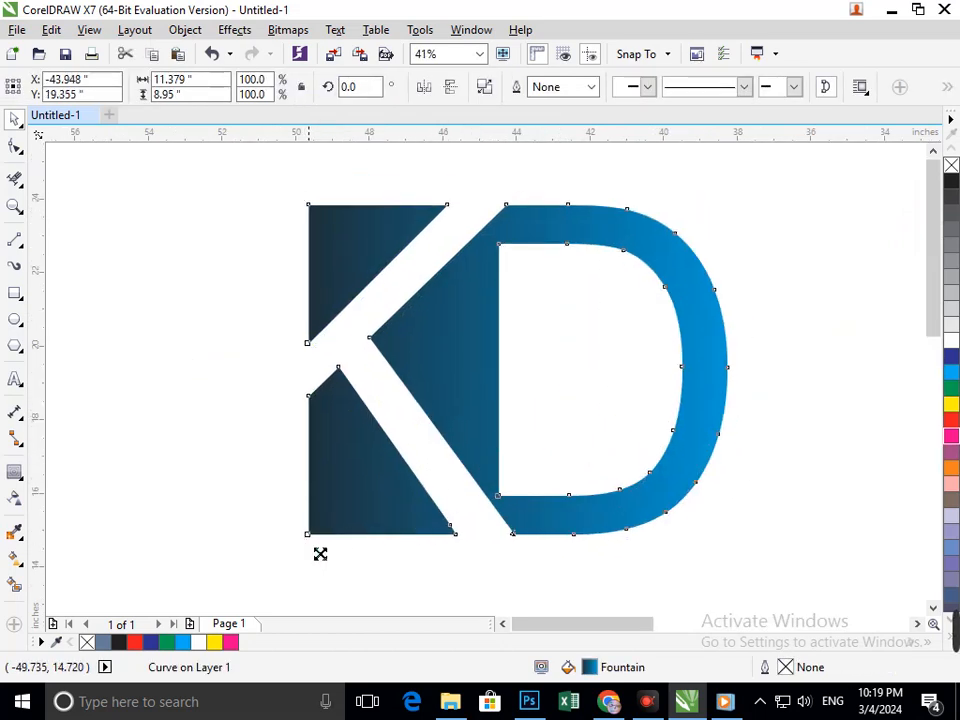
{"action": "left_click_drag", "start_coordinate": [301, 540], "coordinate": [326, 521]}
{"action": "left_click", "coordinate": [403, 579]}
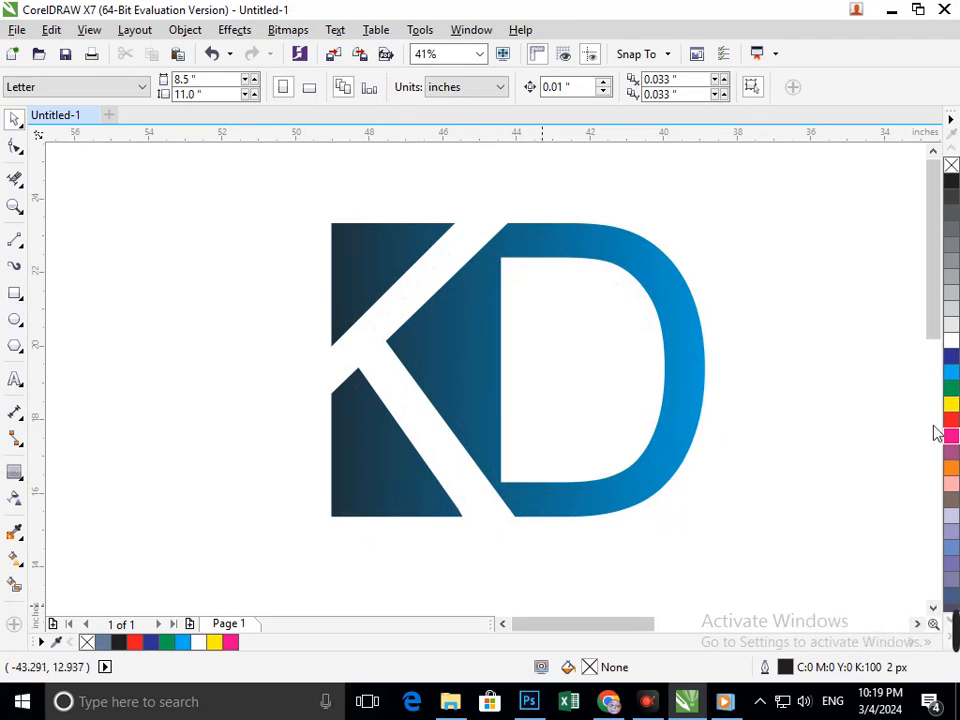
Shift the KD logo slightly upward, scale it down proportionally a little more and deselect it
{"action": "left_click_drag", "start_coordinate": [450, 391], "coordinate": [453, 381]}
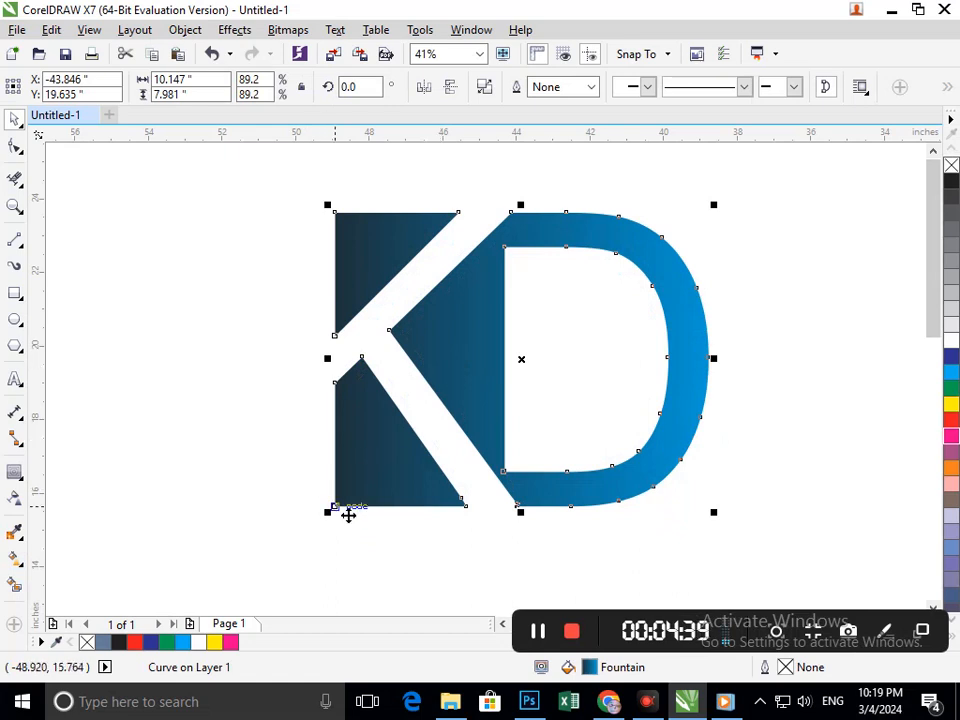
{"action": "mouse_move", "coordinate": [329, 513]}
{"action": "left_mouse_down"}
{"action": "mouse_move", "coordinate": [343, 512]}
{"action": "mouse_move", "coordinate": [342, 501]}
{"action": "left_mouse_up"}
{"action": "left_click", "coordinate": [404, 581]}
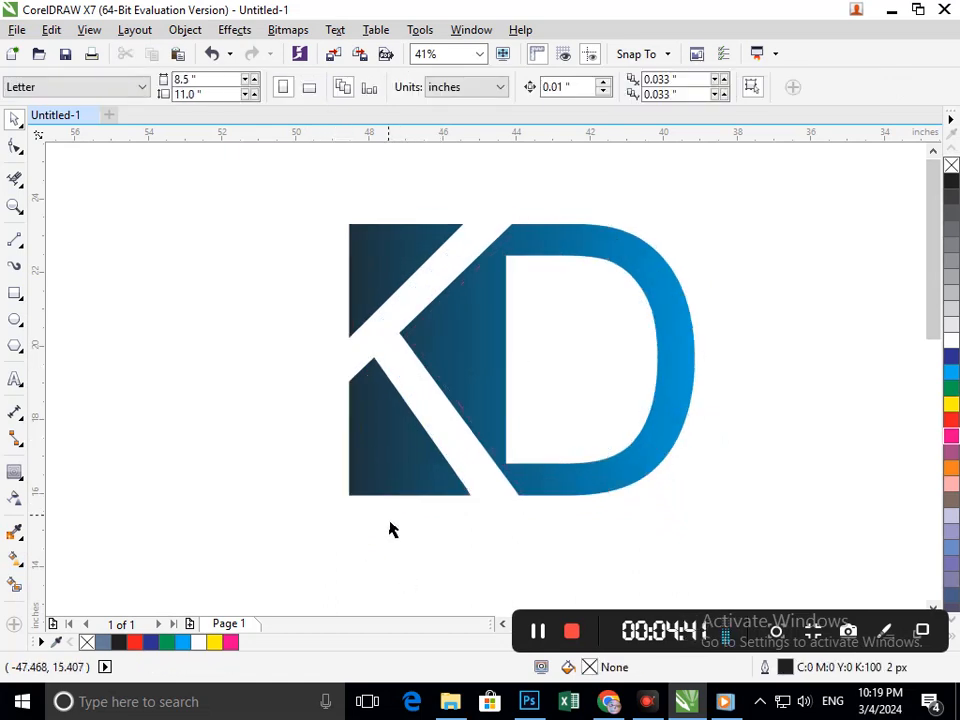